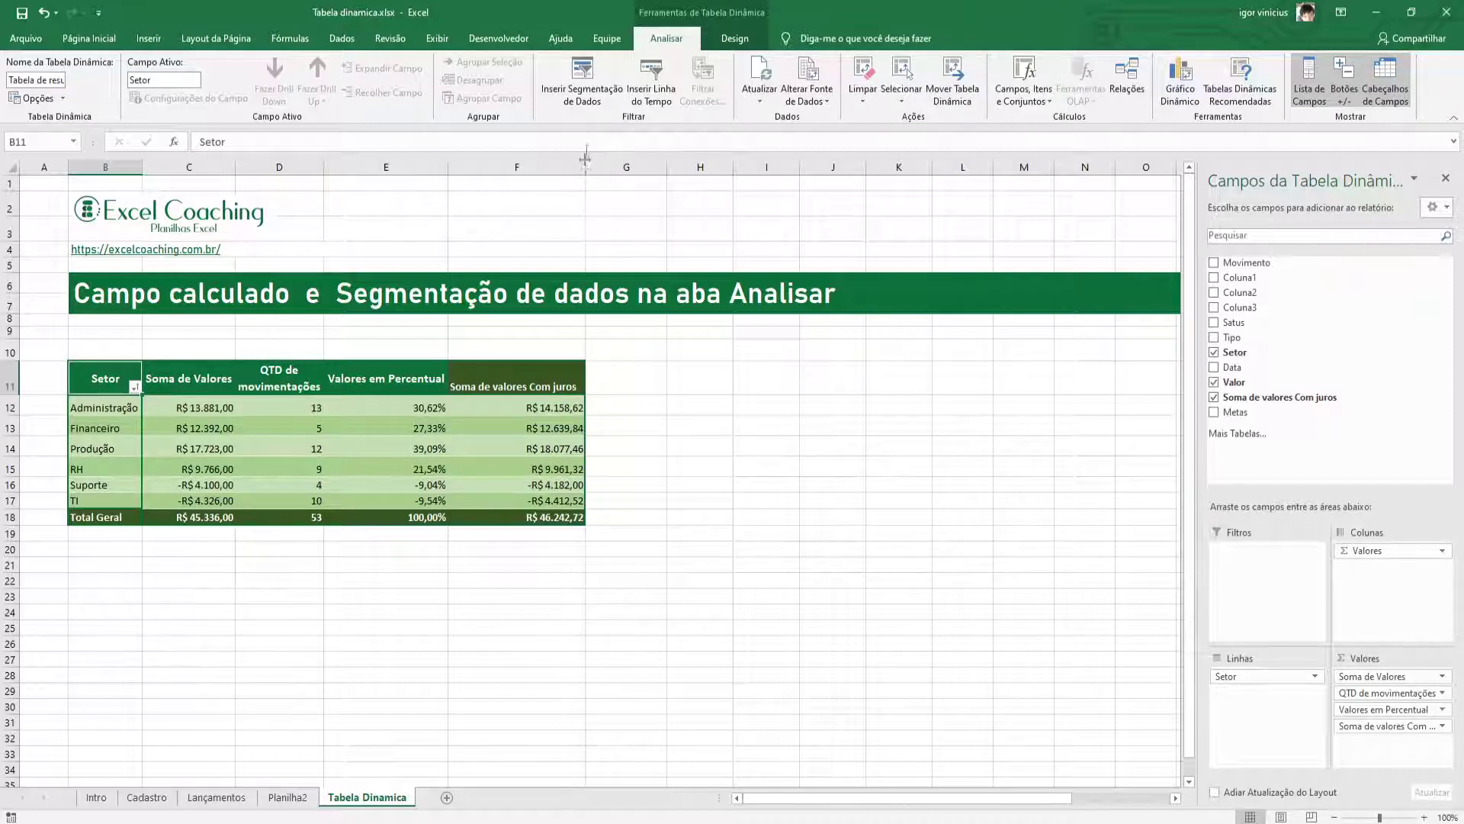
Insert a slicer for the Movimento field and place it beside the pivot table
{"action": "left_click", "coordinate": [577, 97]}
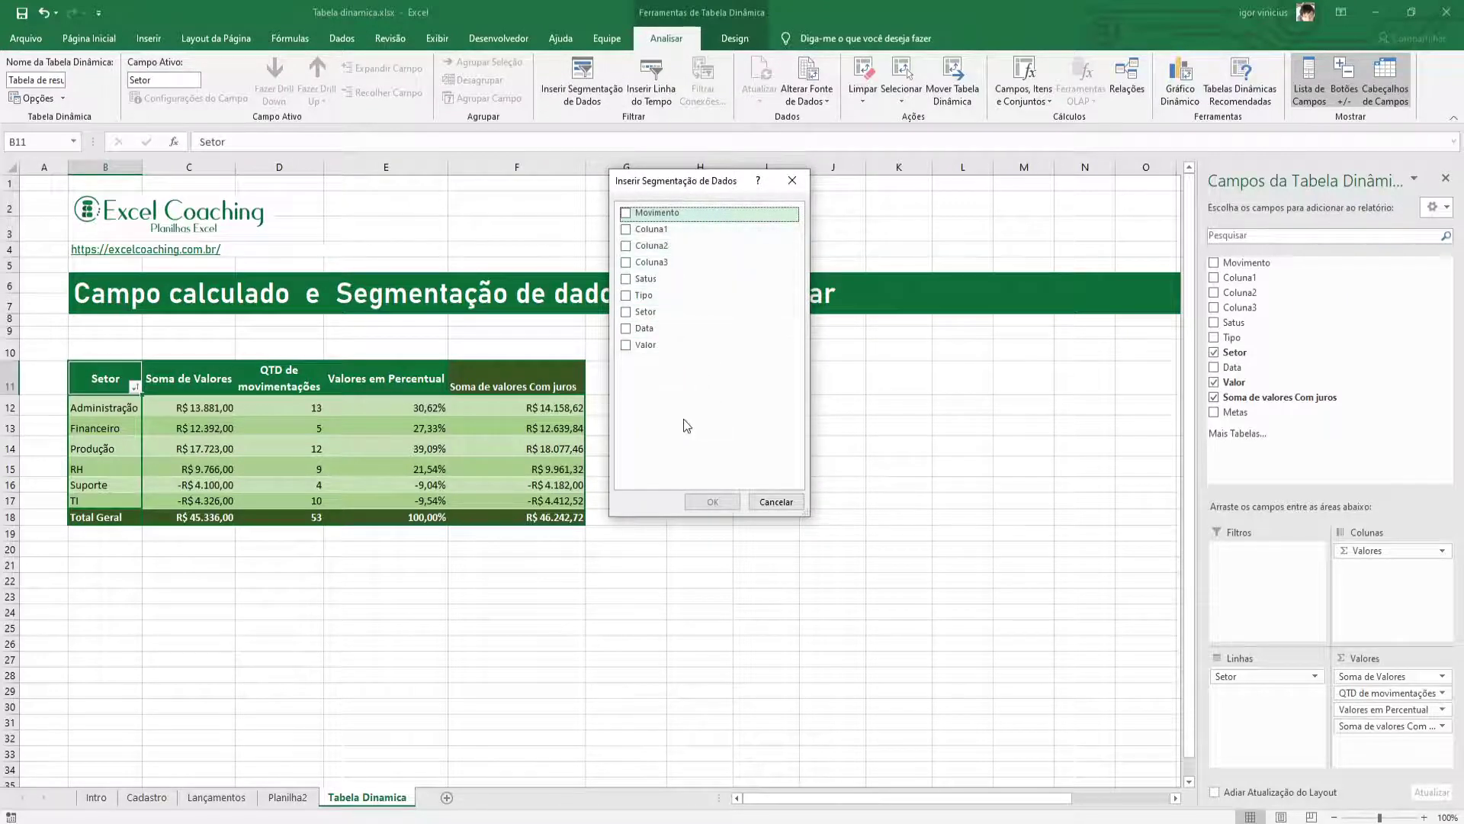
{"action": "left_click", "coordinate": [631, 218]}
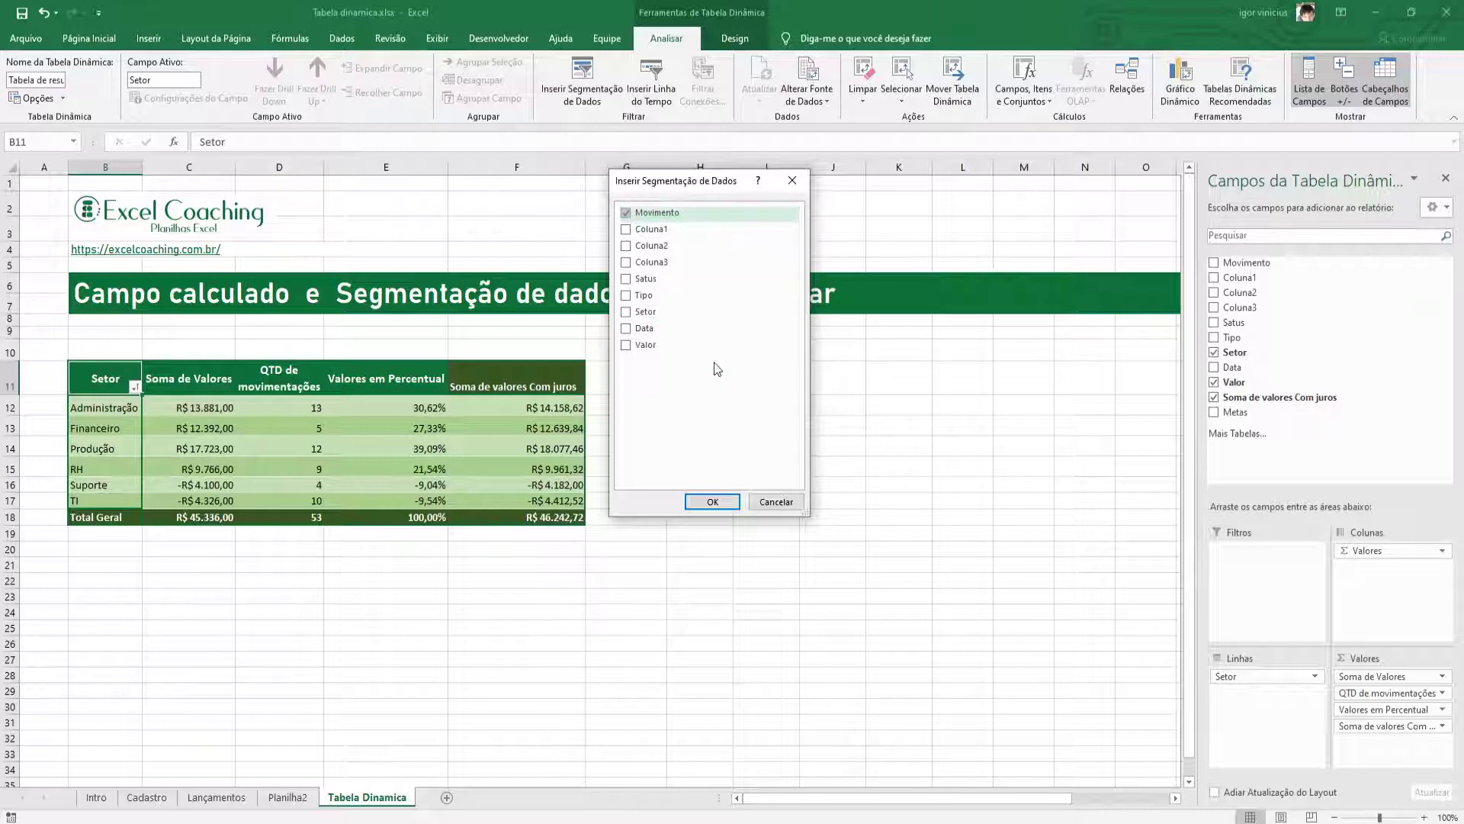
{"action": "left_click", "coordinate": [708, 501]}
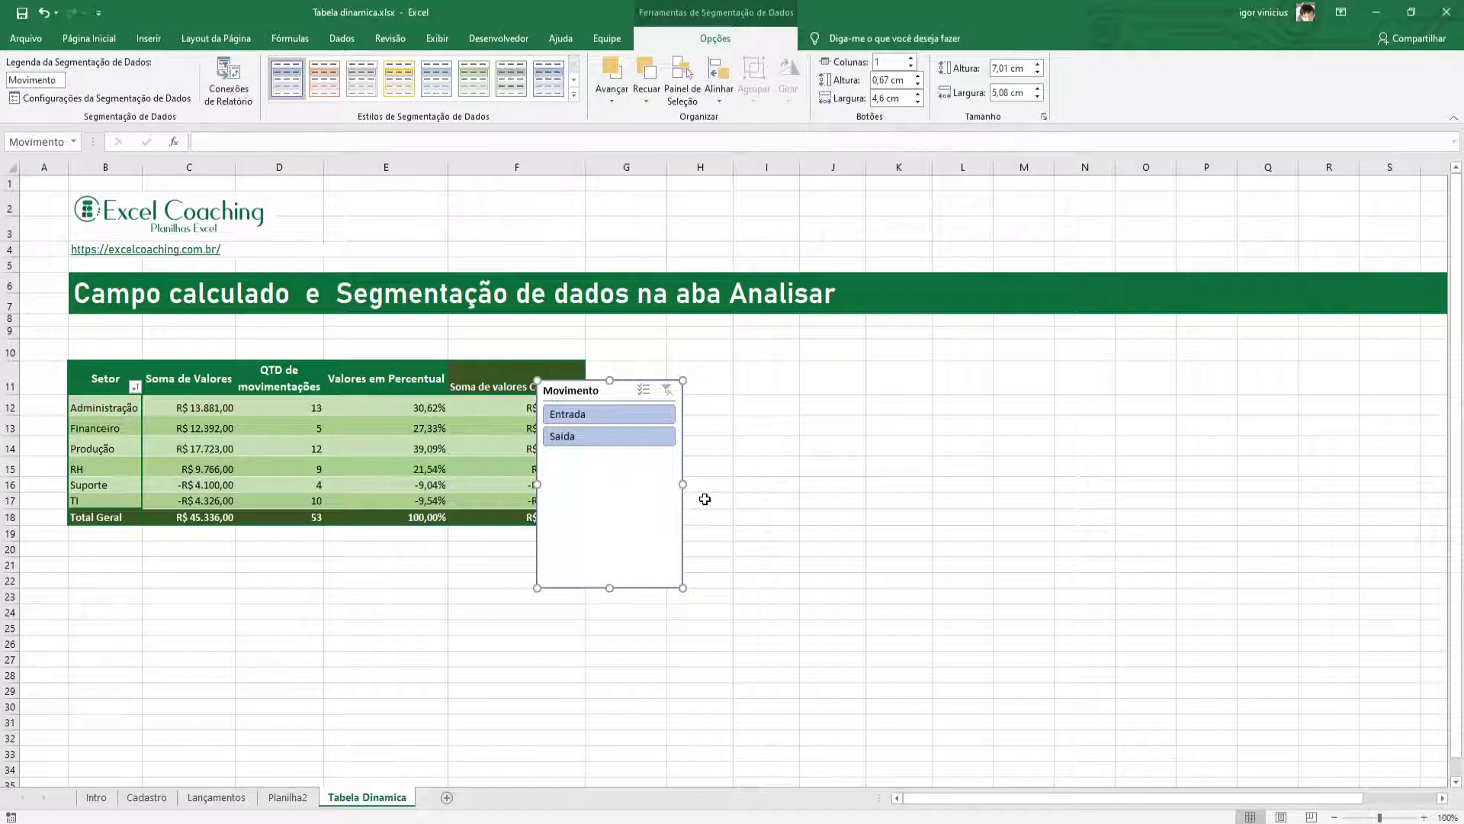
{"action": "left_click_drag", "start_coordinate": [558, 383], "coordinate": [689, 351]}
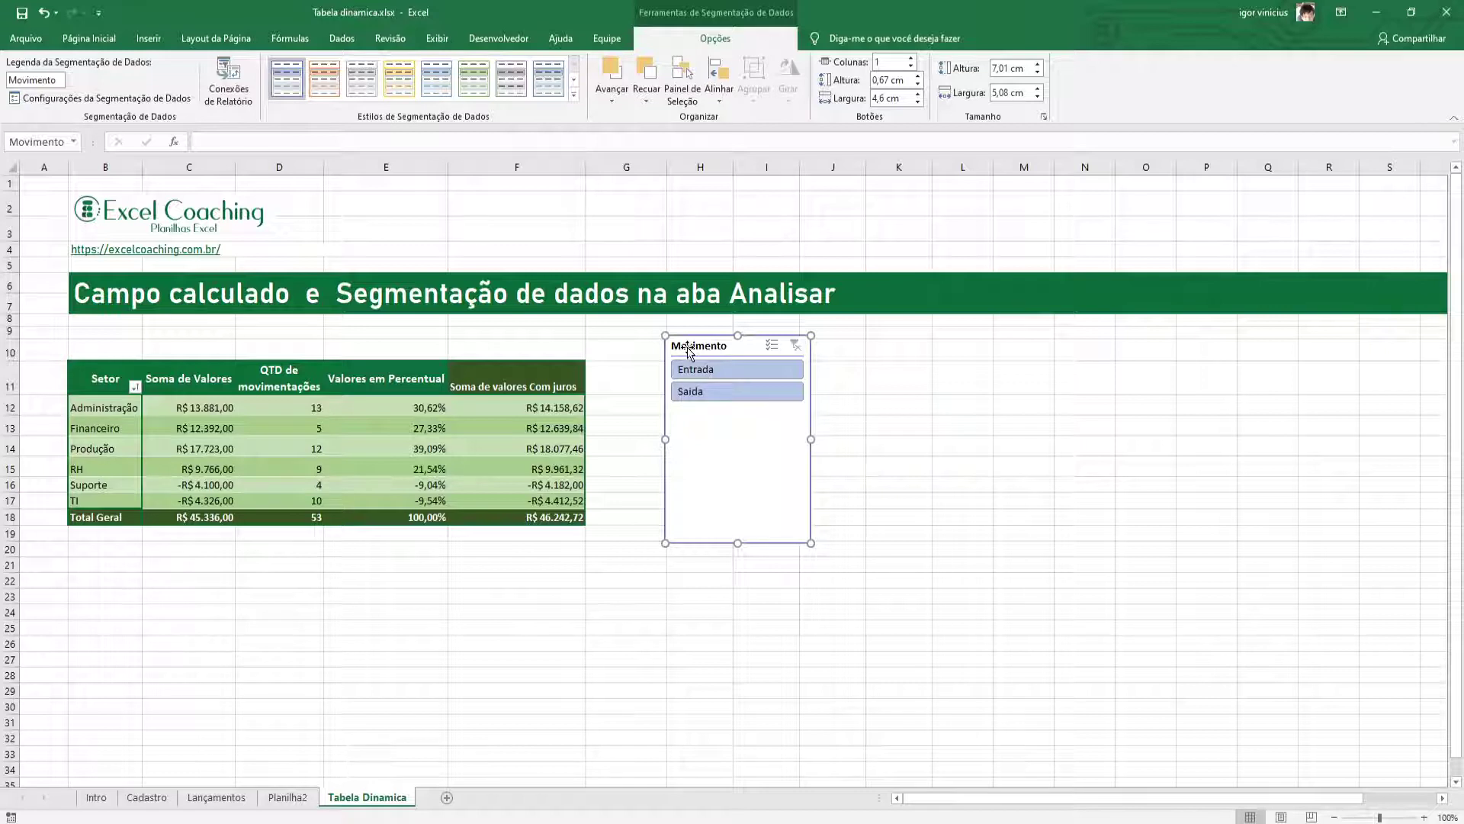
Alternate the Movimento slicer between Entrada and Saida, leave Saida selected, and shorten the slicer to about 2.83 cm high
{"action": "left_click", "coordinate": [717, 371]}
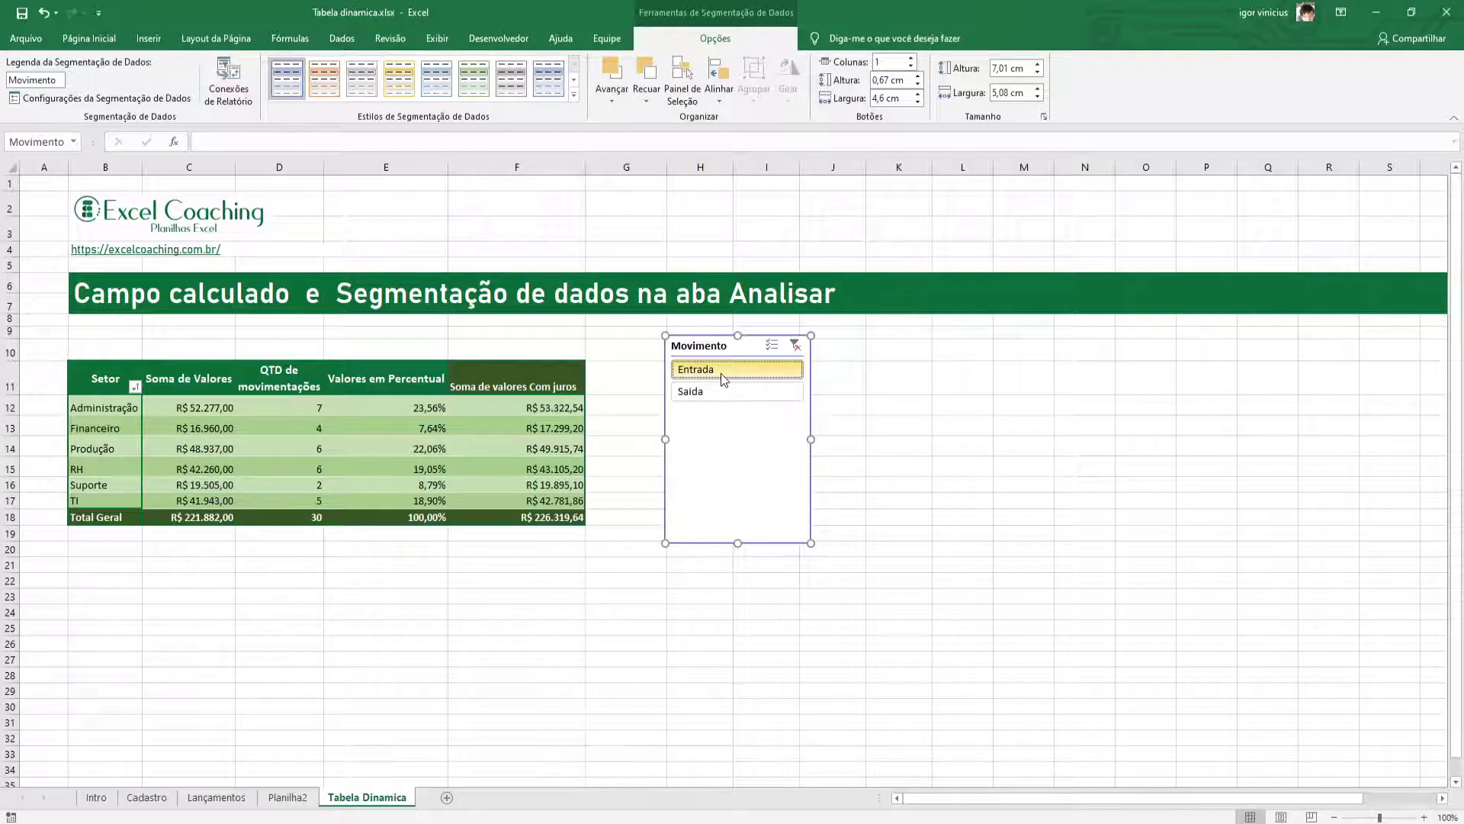
{"action": "left_click", "coordinate": [715, 393]}
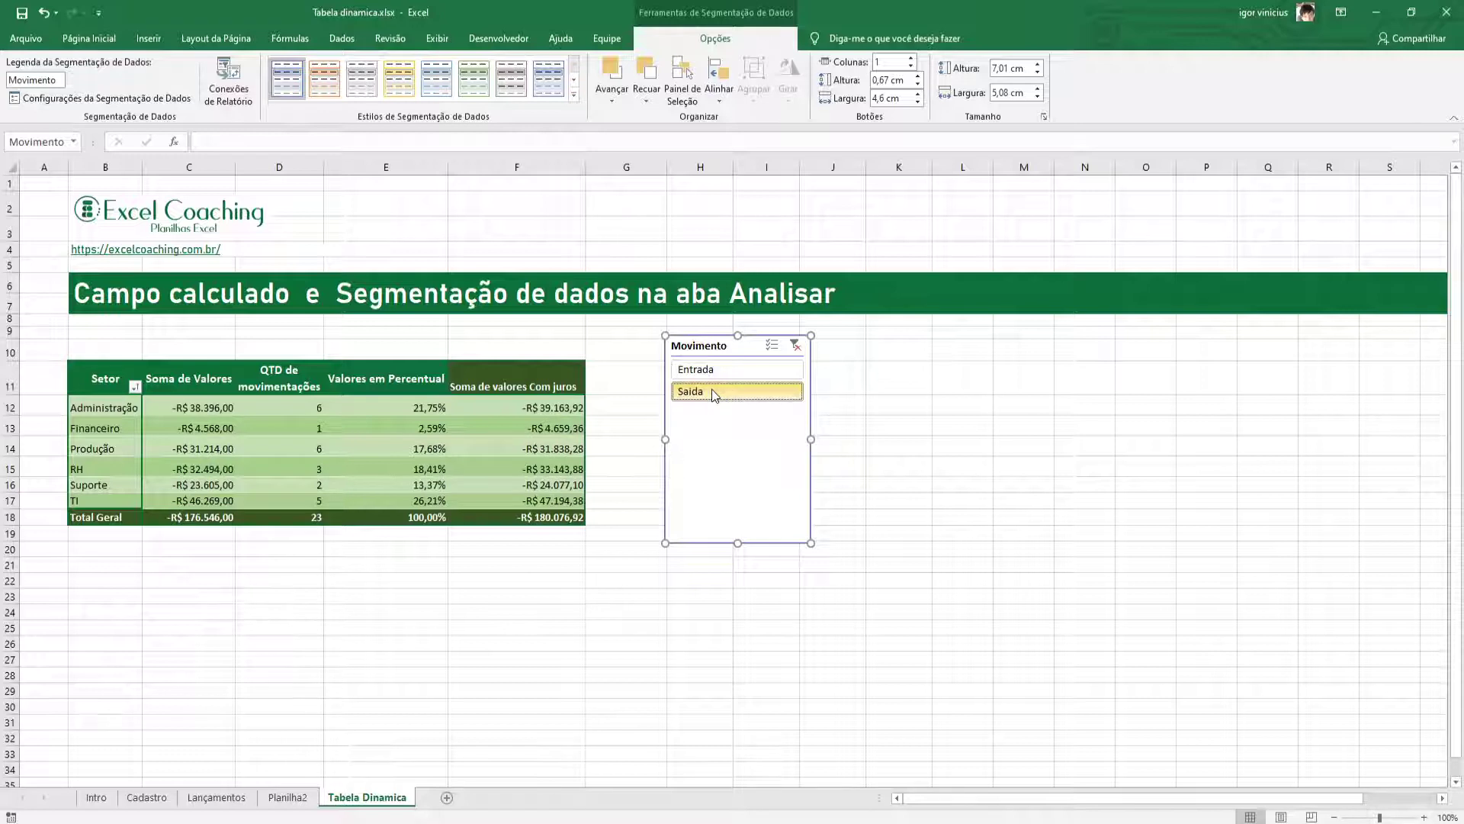
{"action": "left_click", "coordinate": [702, 372]}
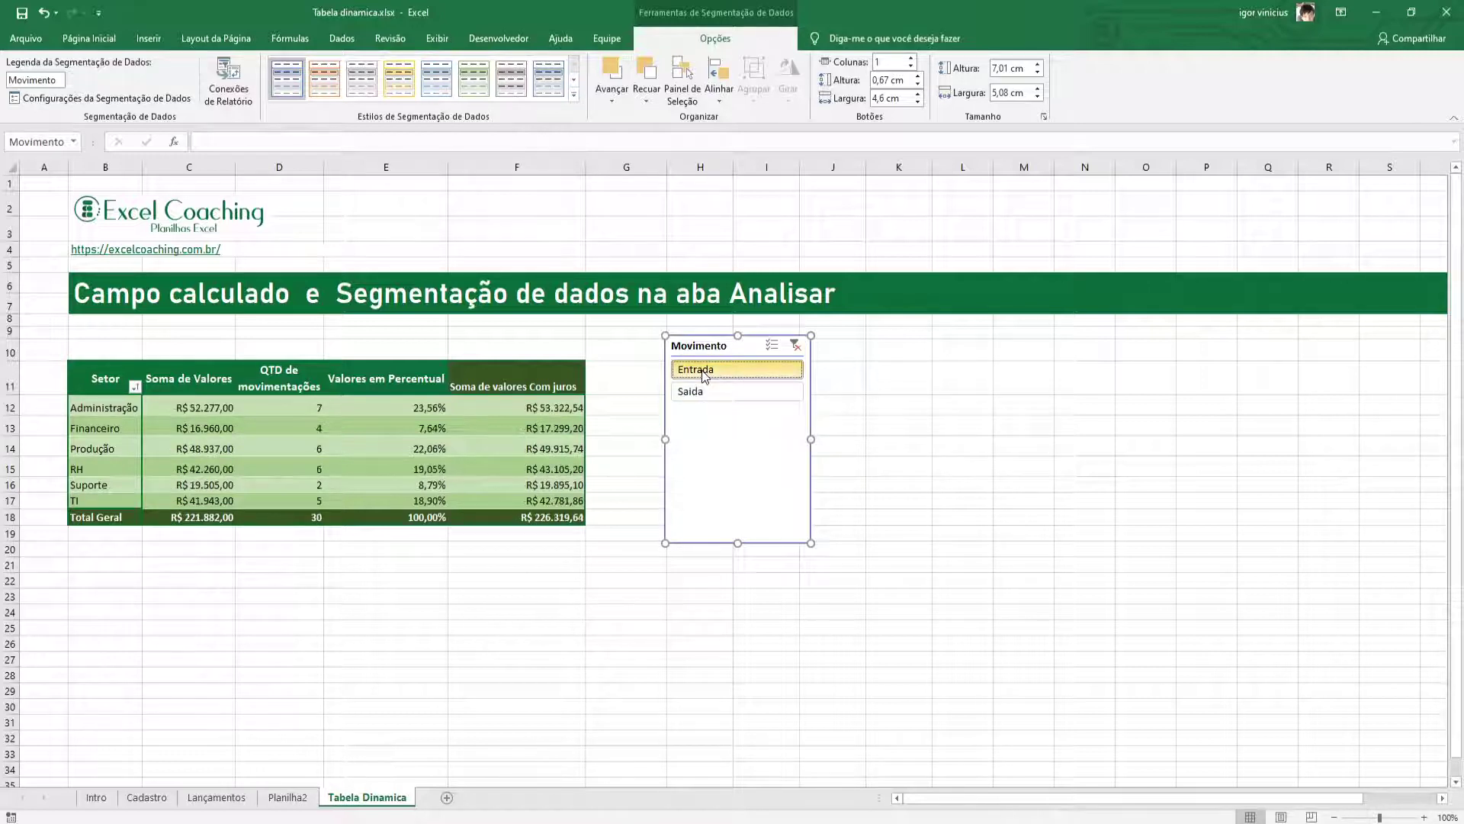
{"action": "left_click", "coordinate": [703, 391]}
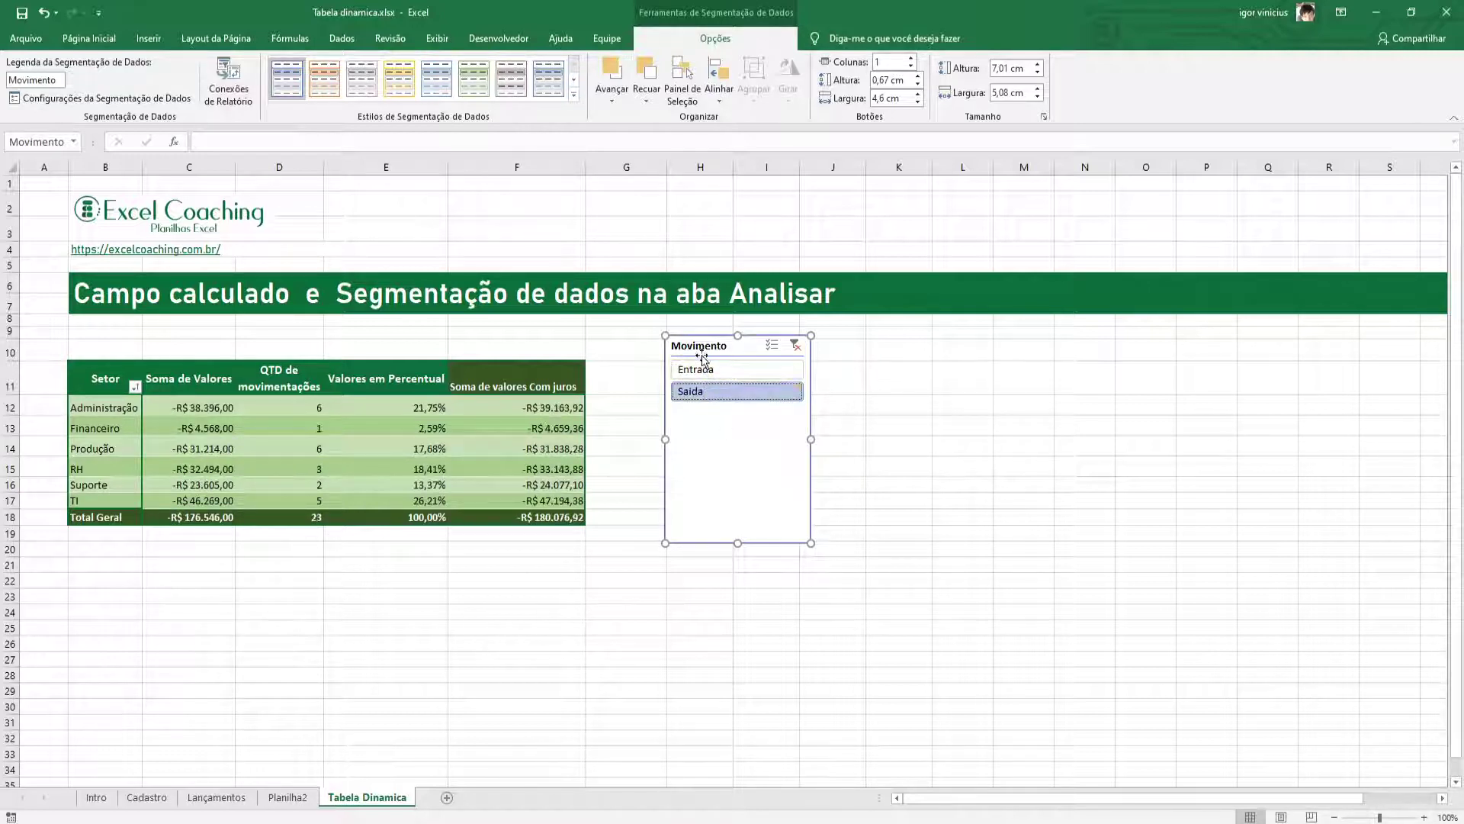
{"action": "left_click_drag", "start_coordinate": [702, 355], "coordinate": [760, 457]}
{"action": "left_click_drag", "start_coordinate": [753, 551], "coordinate": [760, 441]}
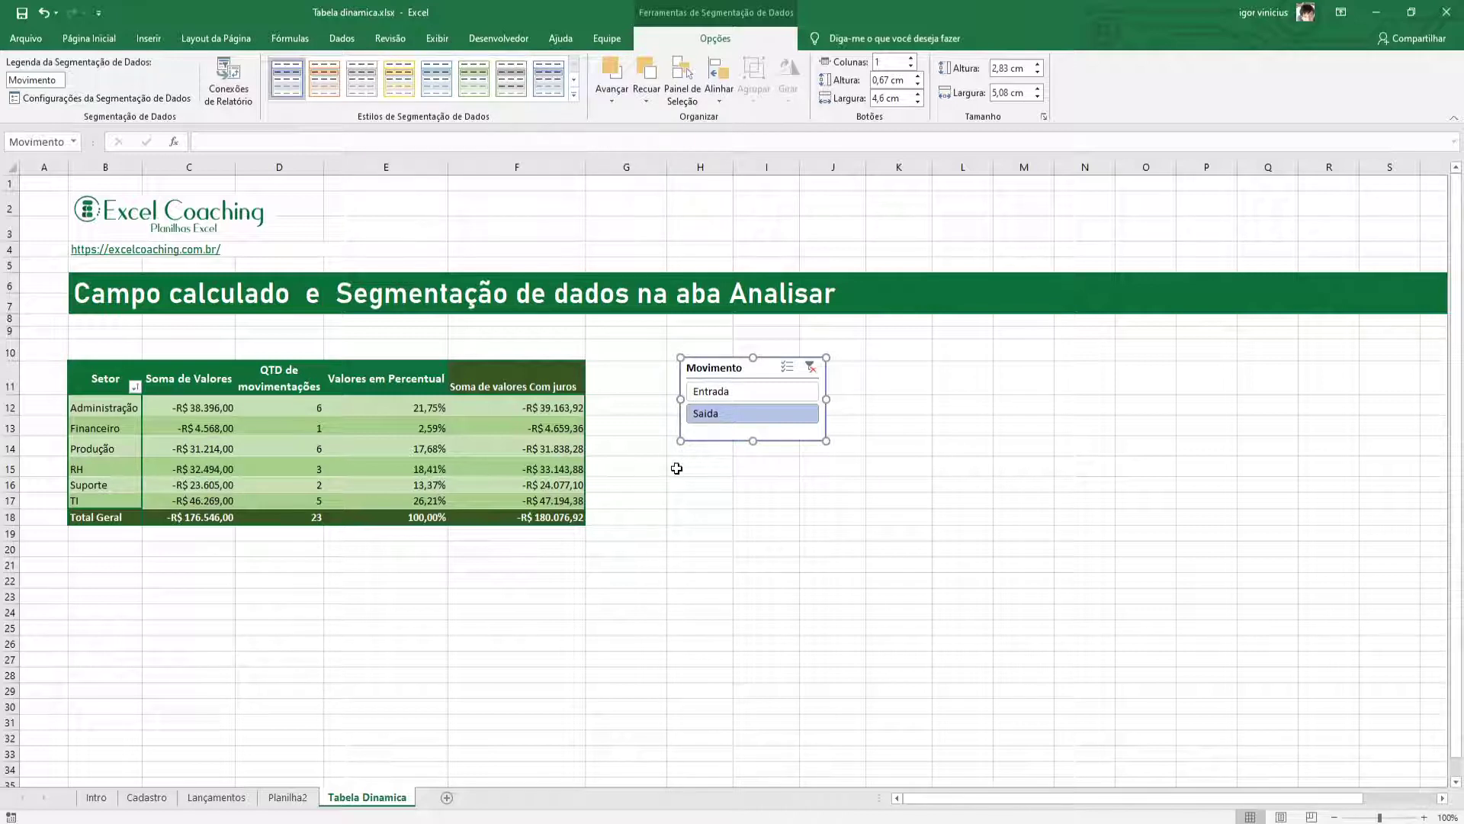
Insert slicers for the pivot table's Setor and Data fields
{"action": "left_click", "coordinate": [98, 374]}
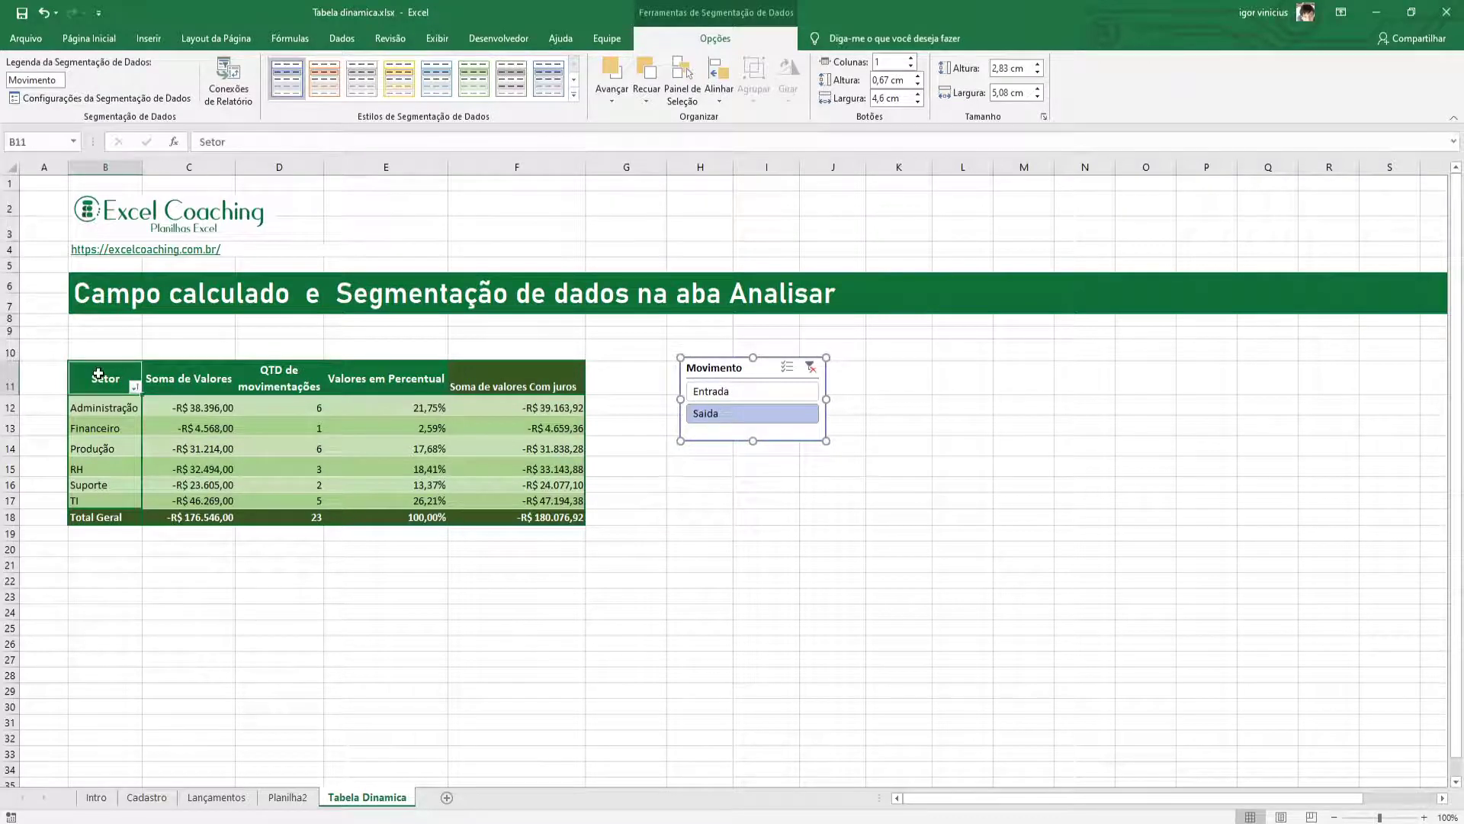
{"action": "left_click", "coordinate": [666, 38]}
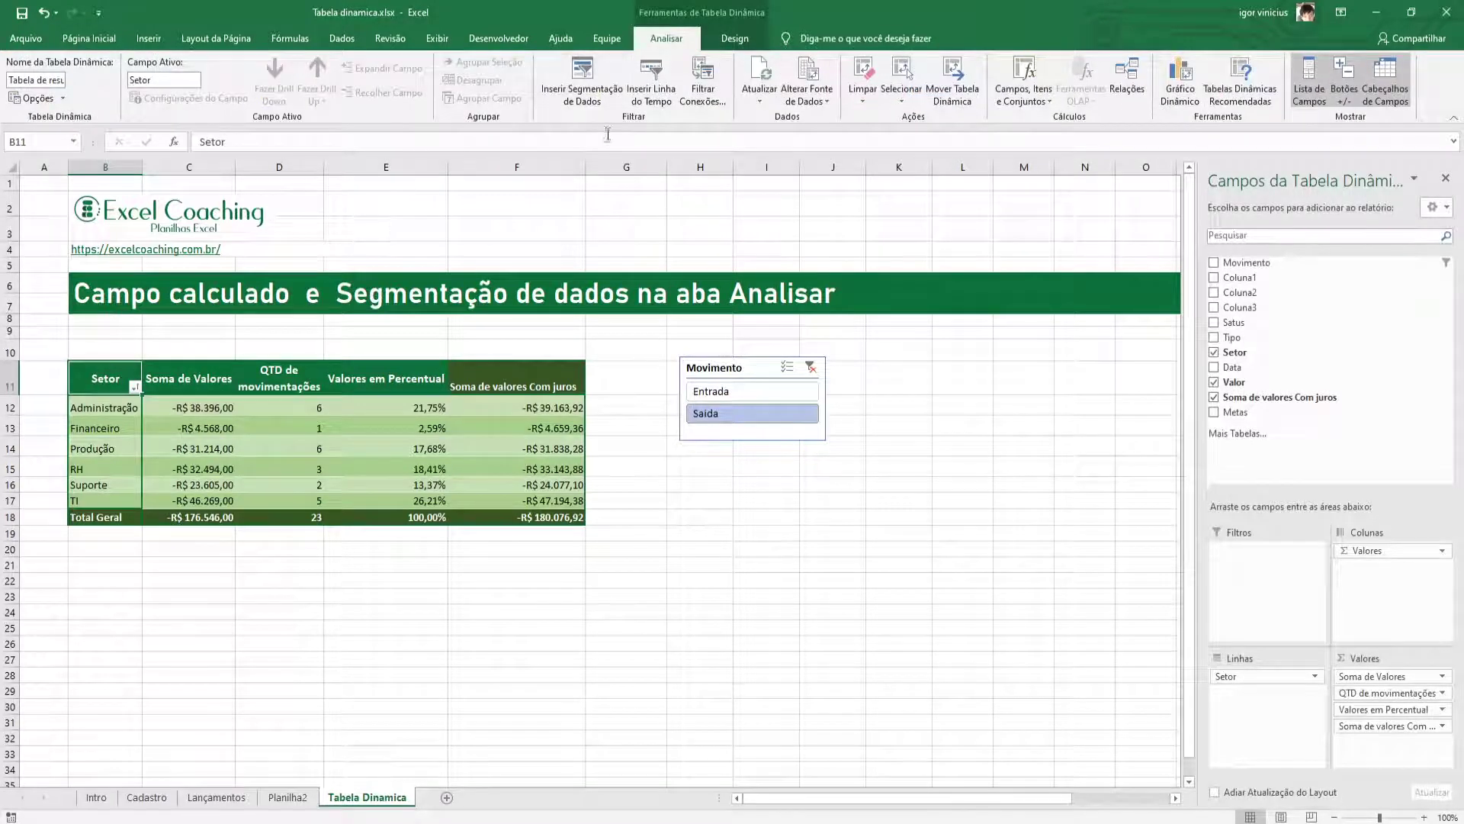
{"action": "left_click", "coordinate": [582, 105]}
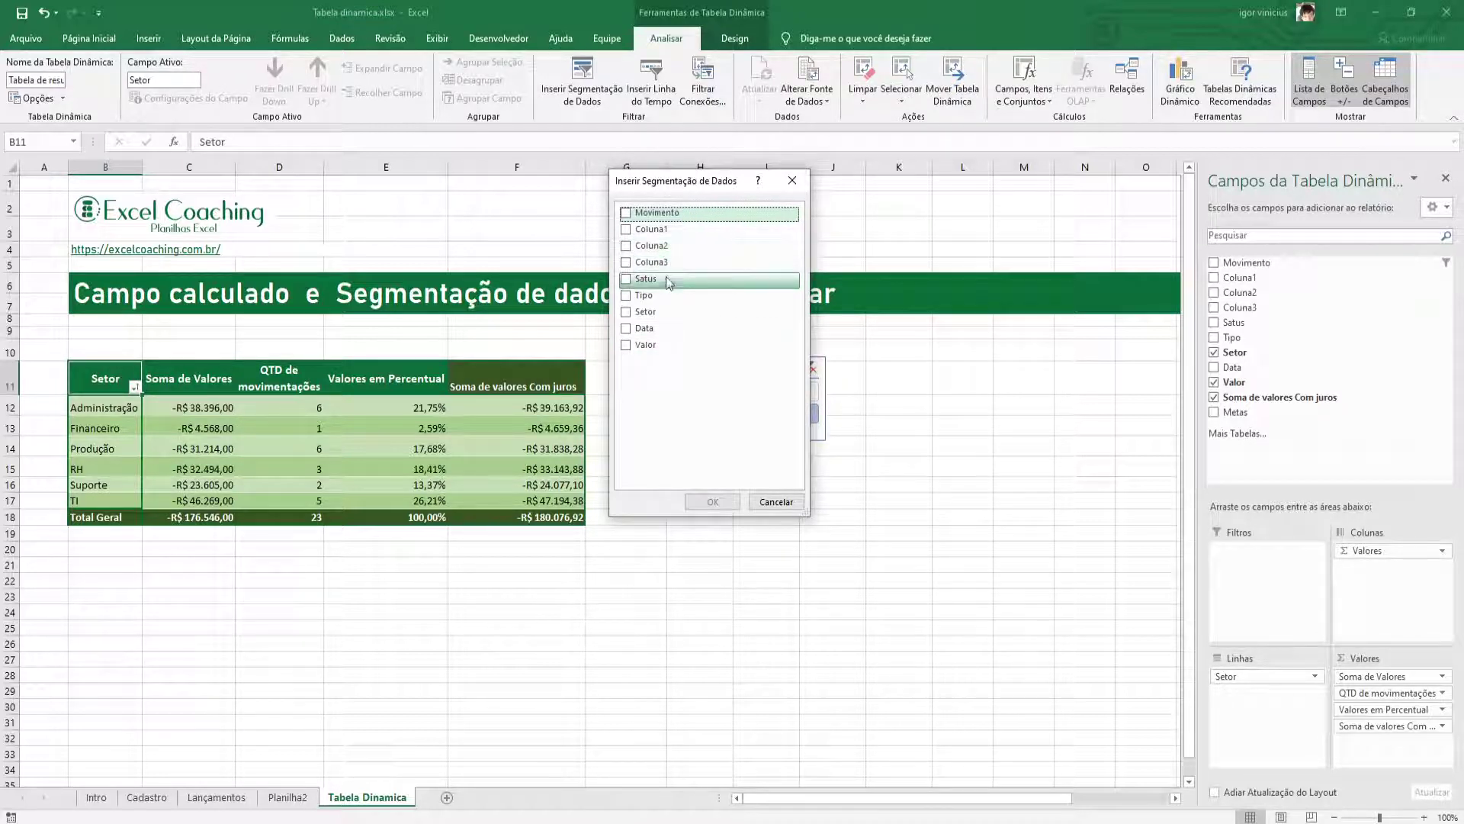
{"action": "left_click", "coordinate": [632, 339]}
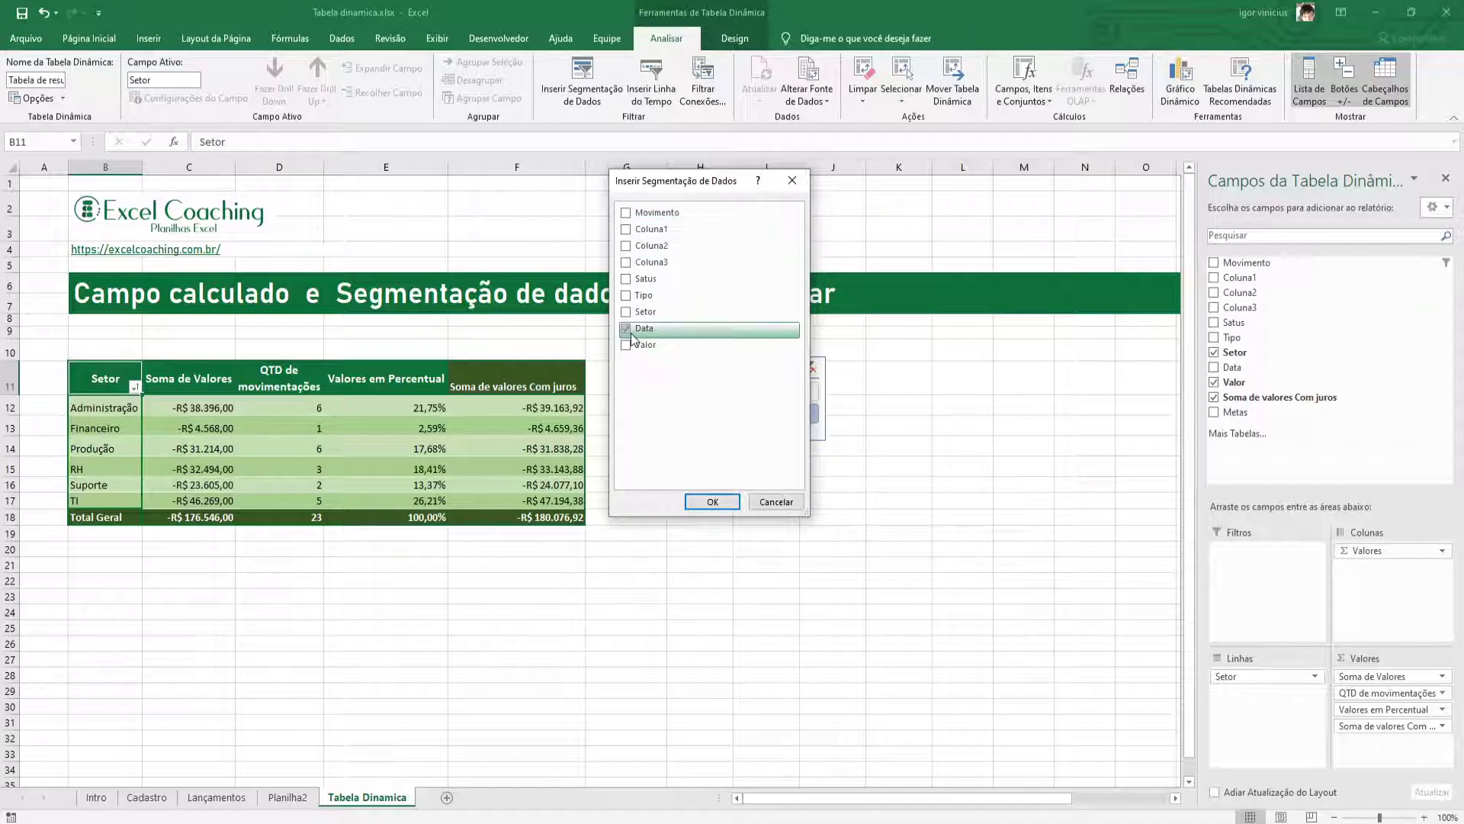
{"action": "left_click", "coordinate": [665, 329]}
{"action": "left_click", "coordinate": [627, 330]}
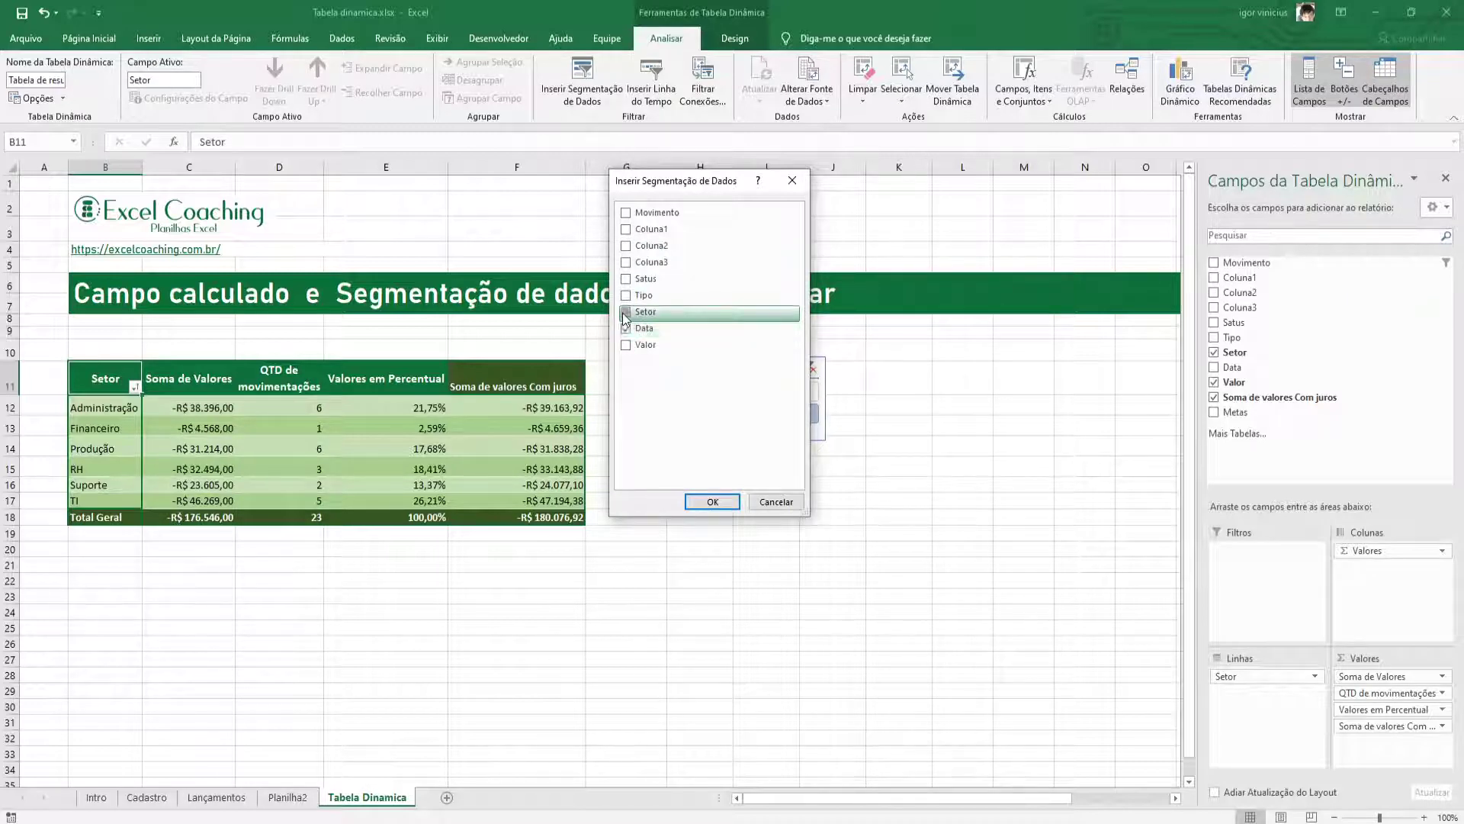
{"action": "left_click", "coordinate": [625, 313]}
{"action": "left_click", "coordinate": [702, 500]}
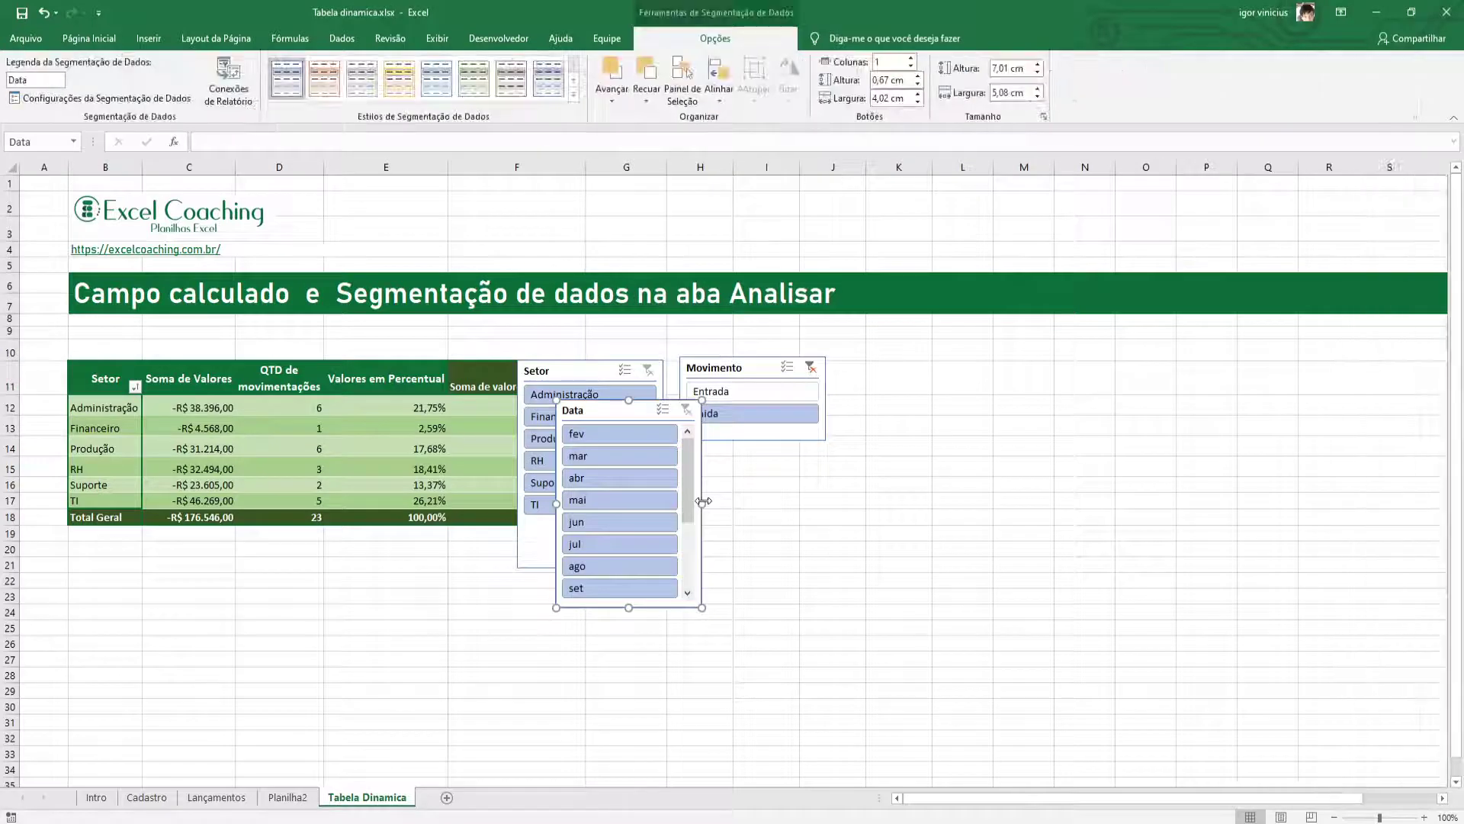
Place the Data slicer beside the Movimento slicer and the Setor slicer directly below Movimento
{"action": "left_click_drag", "start_coordinate": [577, 412], "coordinate": [861, 368]}
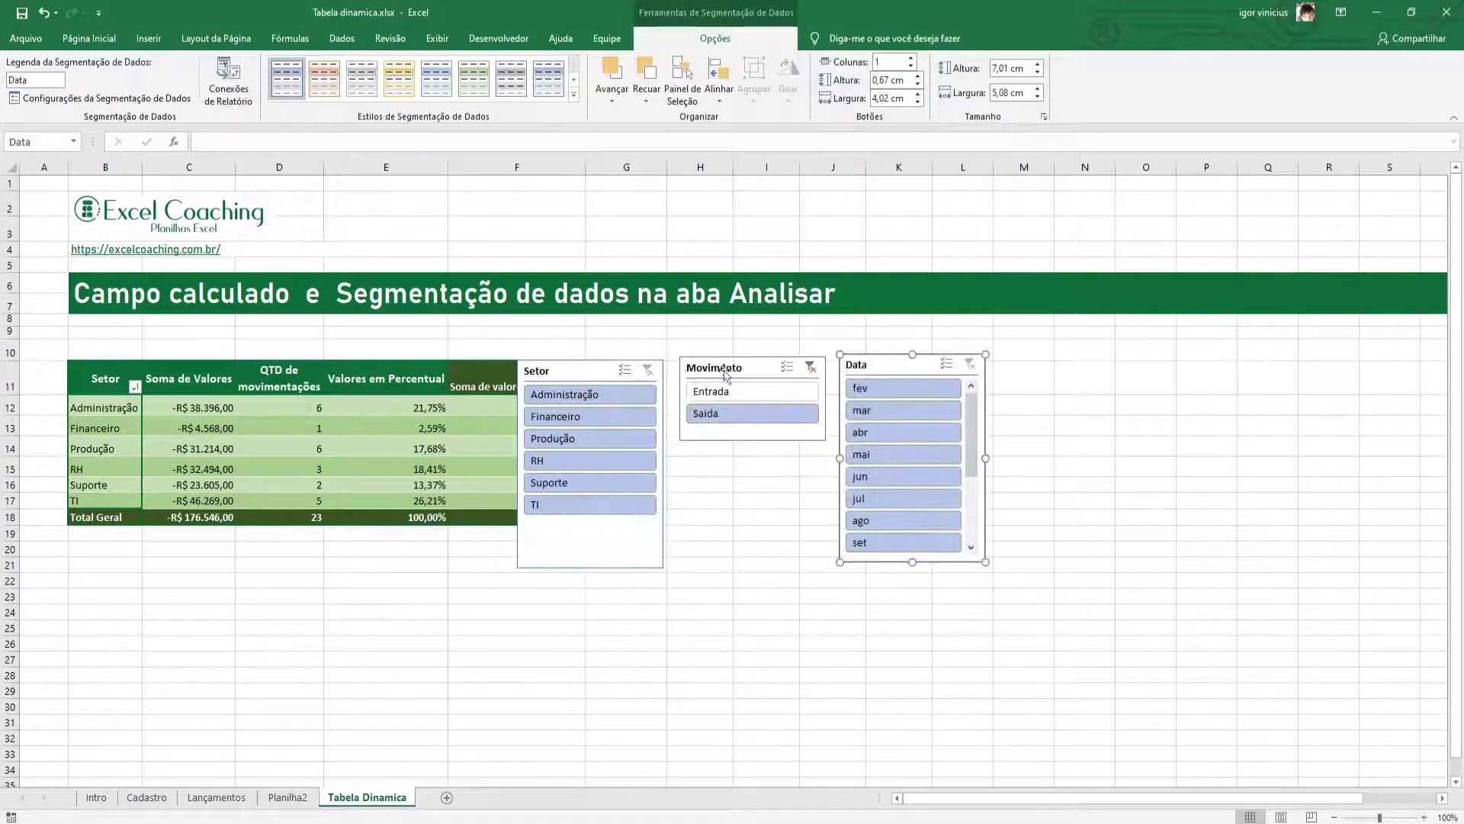
{"action": "left_click_drag", "start_coordinate": [555, 372], "coordinate": [687, 475]}
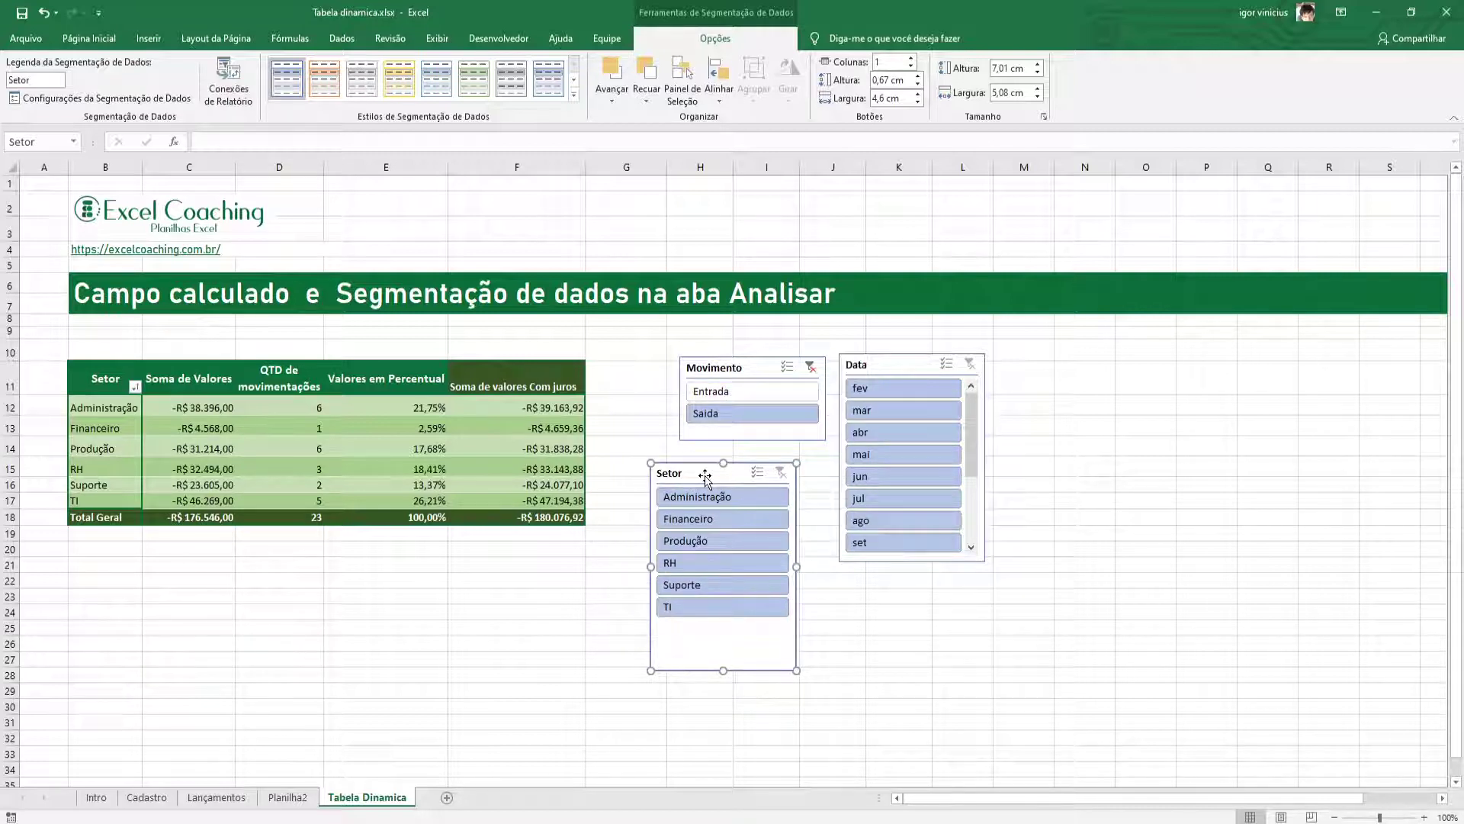
{"action": "left_click_drag", "start_coordinate": [696, 477], "coordinate": [719, 465]}
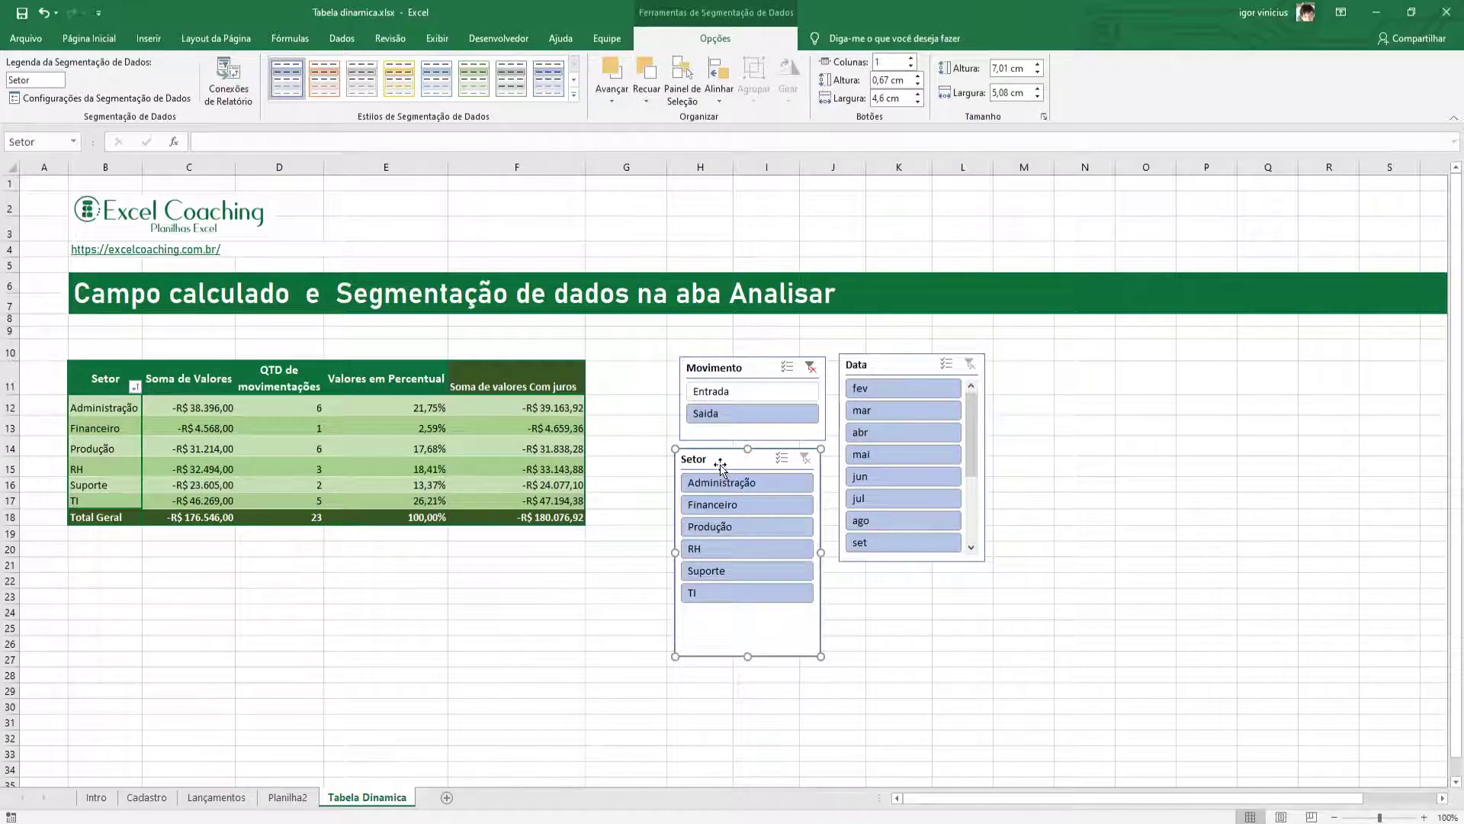
Remove the Setor field from the pivot table's rows
{"action": "left_click", "coordinate": [100, 380]}
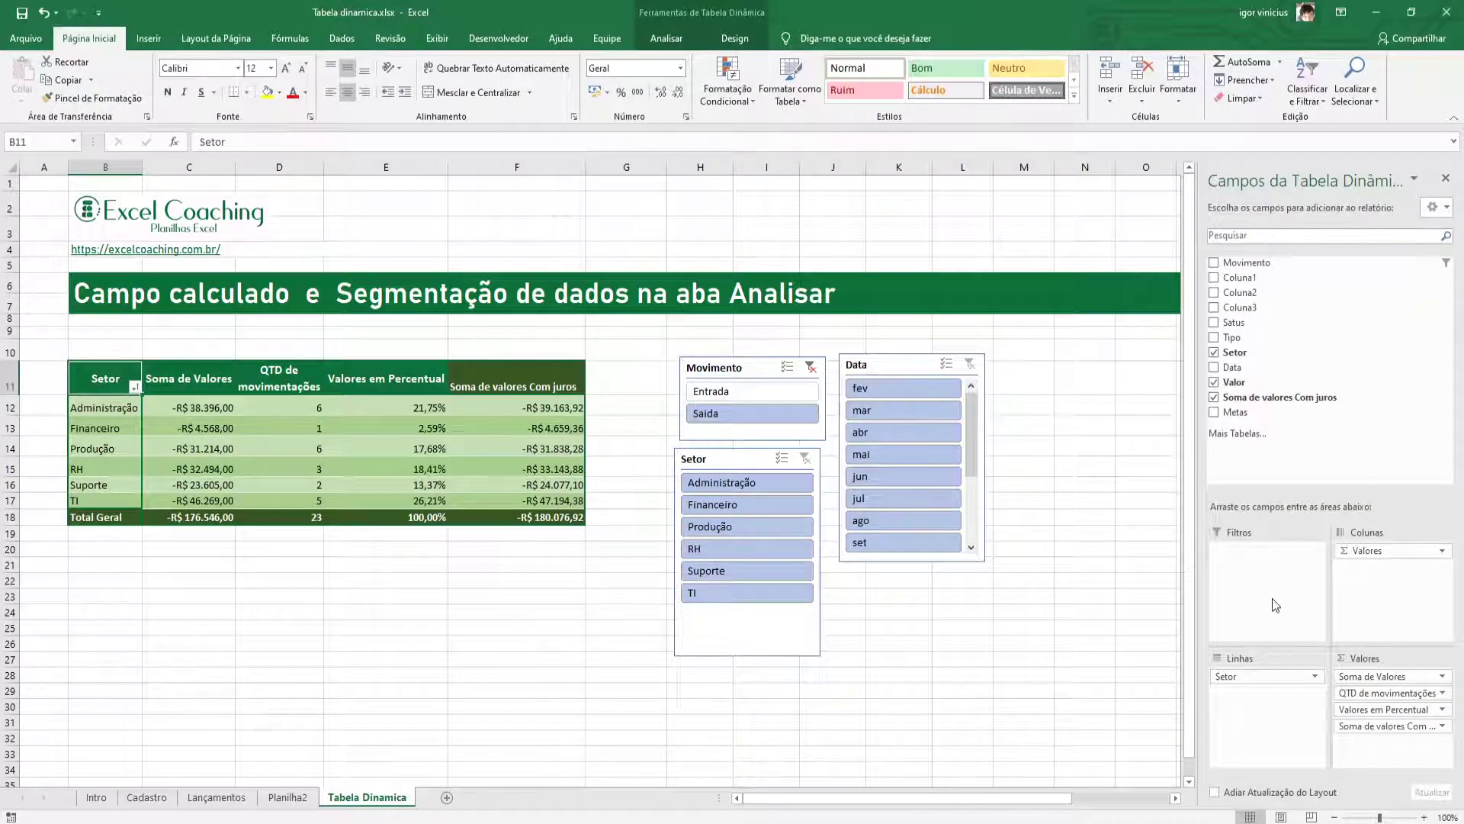
{"action": "left_click_drag", "start_coordinate": [1264, 676], "coordinate": [990, 700]}
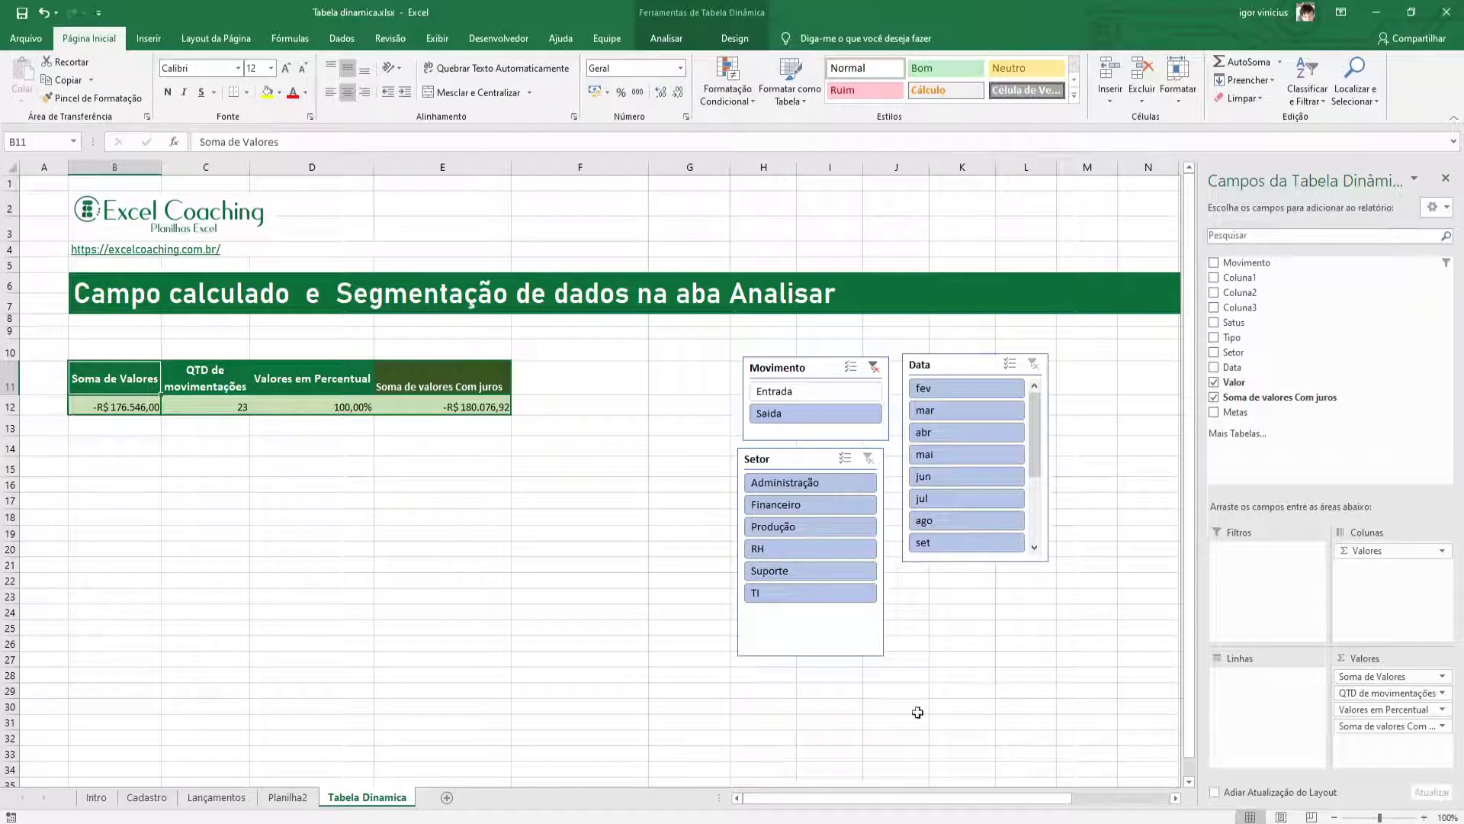
Filter the pivot table with the slicers to sector Administração, movement Entrada and month mai
{"action": "left_click", "coordinate": [786, 482]}
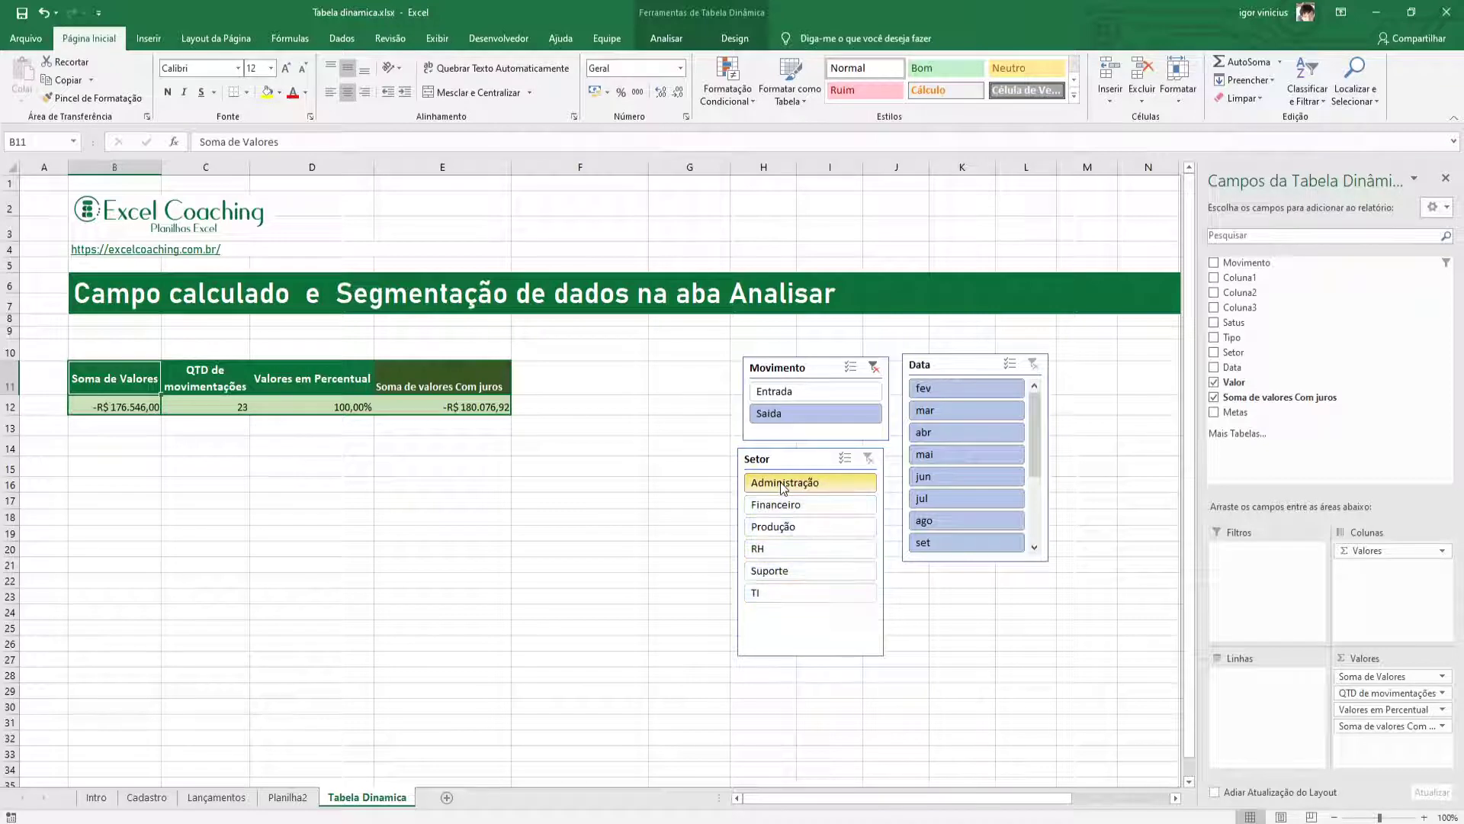
{"action": "left_click", "coordinate": [784, 392]}
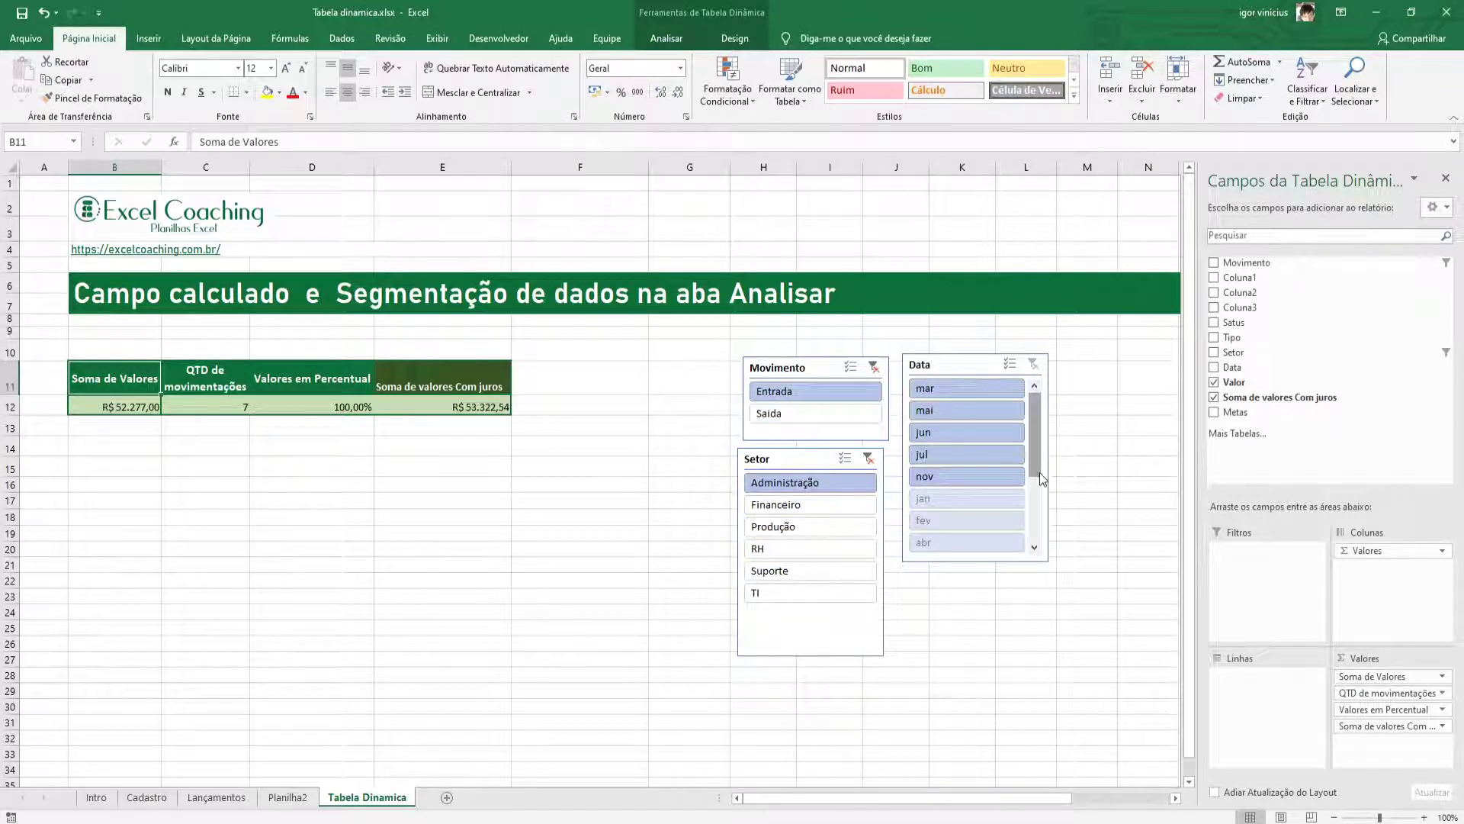
{"action": "mouse_move", "coordinate": [1039, 465]}
{"action": "left_mouse_down"}
{"action": "mouse_move", "coordinate": [1038, 552]}
{"action": "mouse_move", "coordinate": [1040, 444]}
{"action": "left_mouse_up"}
{"action": "left_click", "coordinate": [944, 496]}
{"action": "left_click", "coordinate": [943, 482]}
{"action": "left_click", "coordinate": [953, 418]}
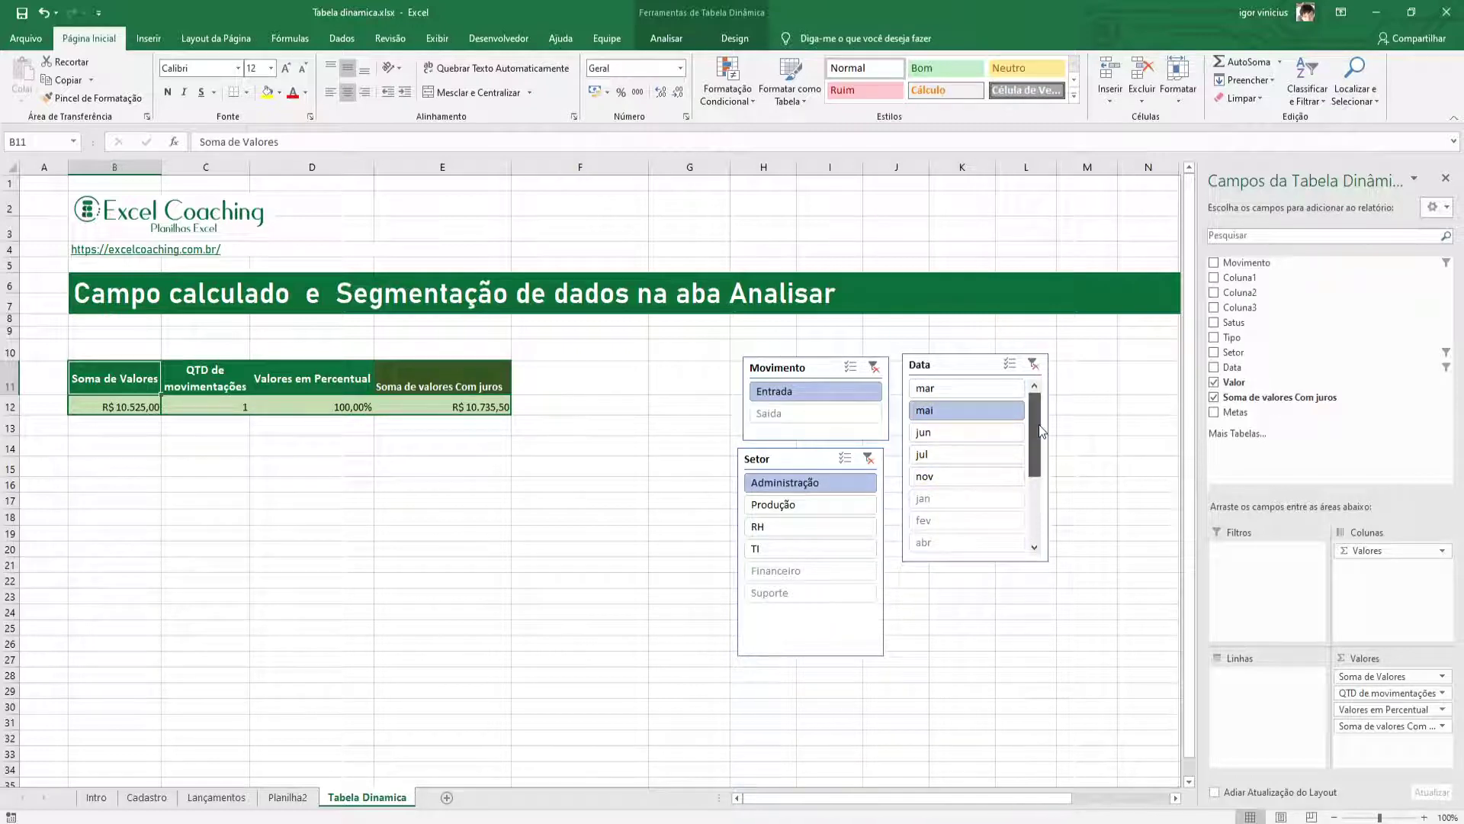
Switch the Data slicer to mar, enable multiple selection and add jun and mai to the filter
{"action": "left_click_drag", "start_coordinate": [1038, 424], "coordinate": [1037, 463]}
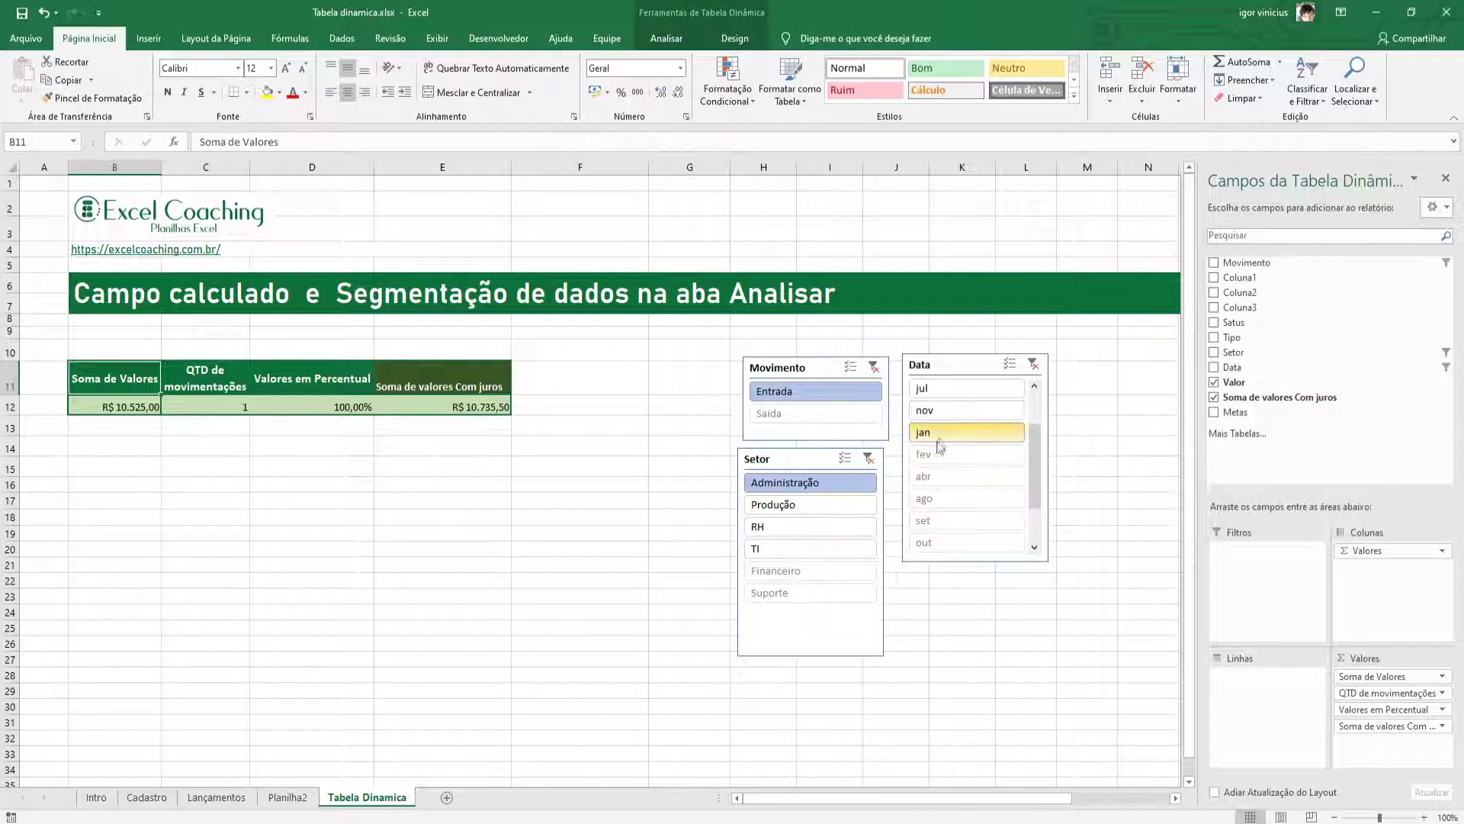
{"action": "left_click_drag", "start_coordinate": [1038, 458], "coordinate": [1045, 402]}
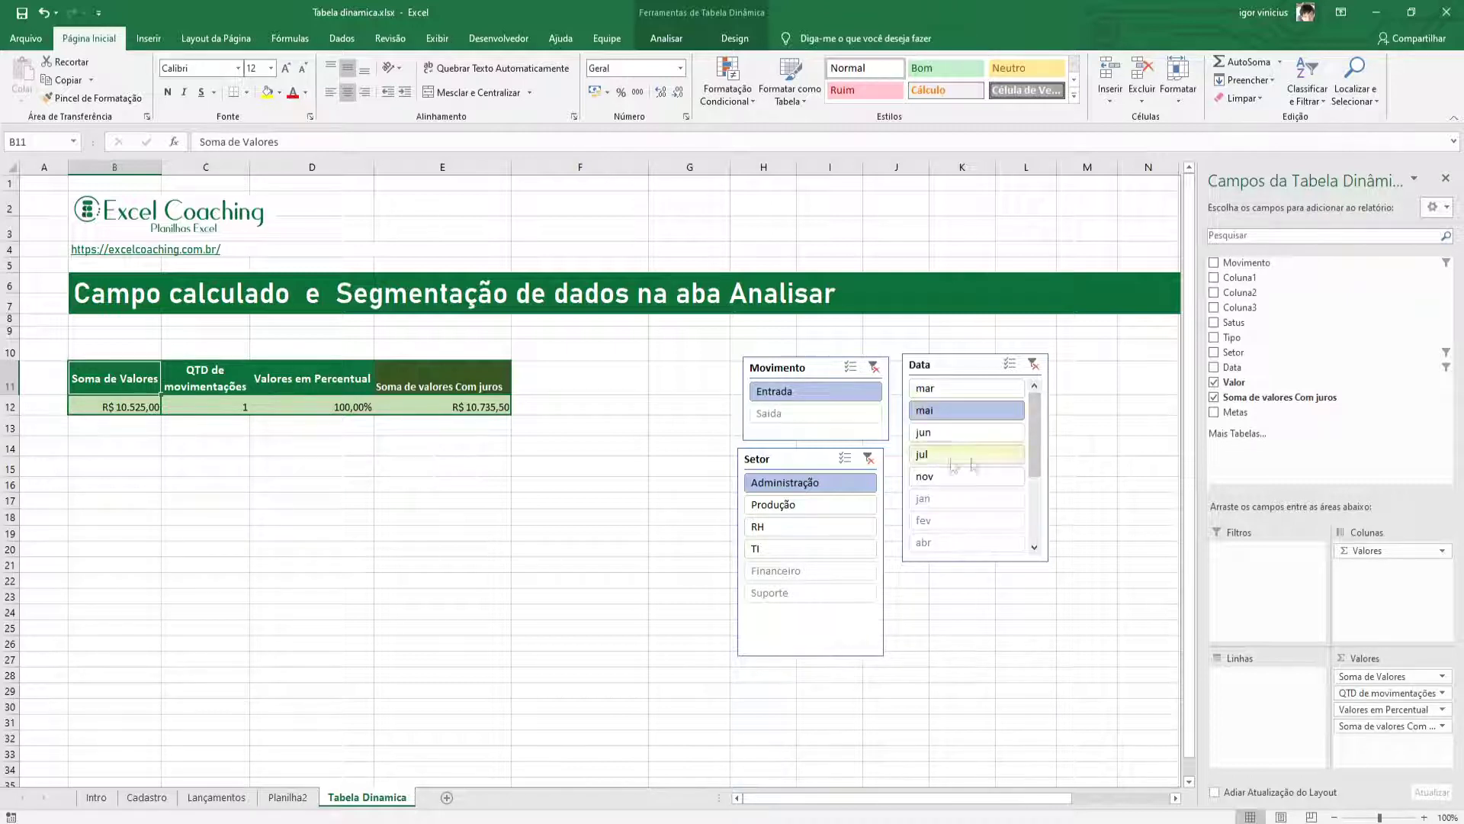
{"action": "left_click", "coordinate": [932, 395]}
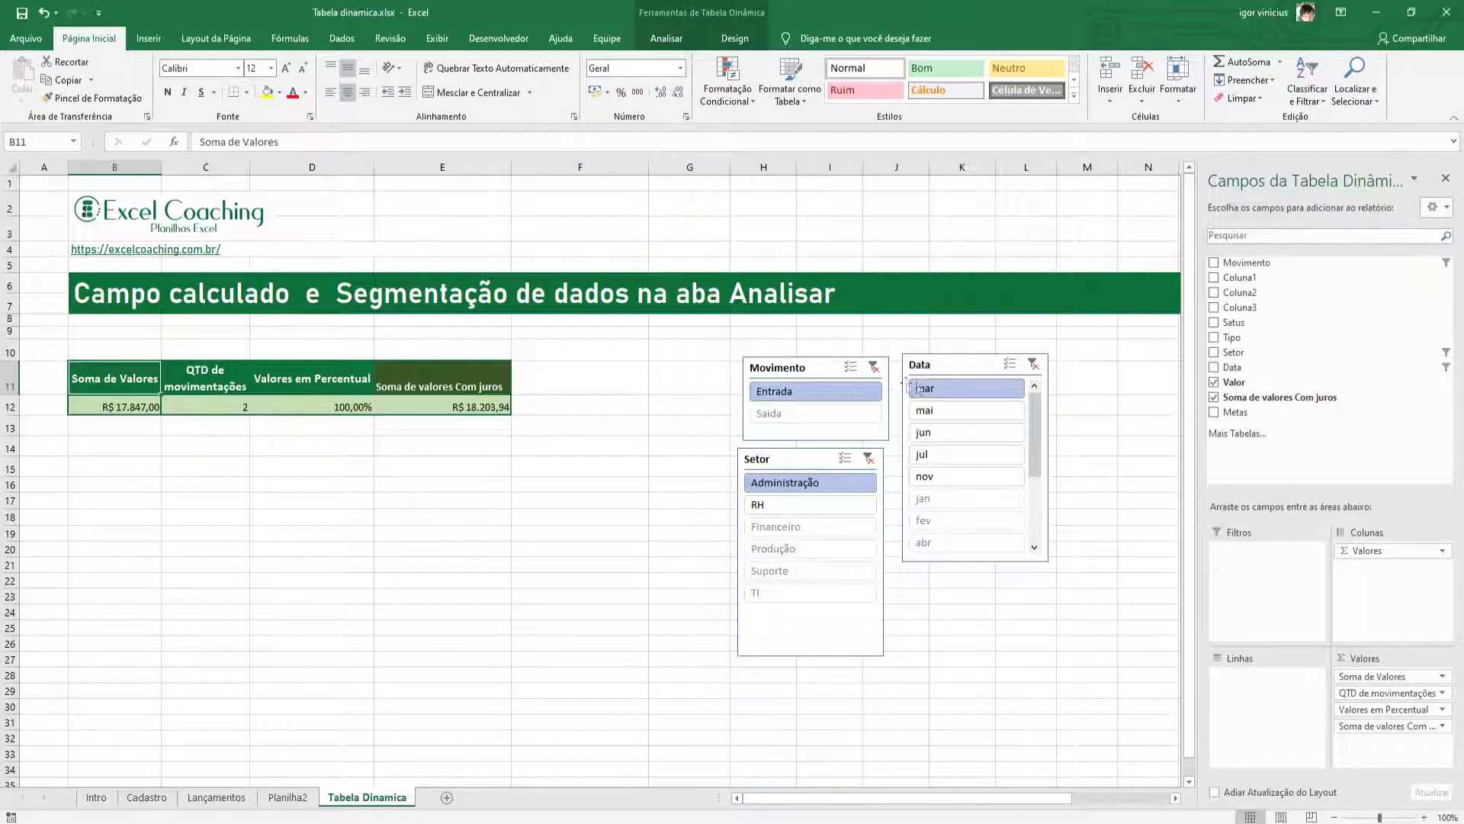
{"action": "left_click", "coordinate": [1008, 367]}
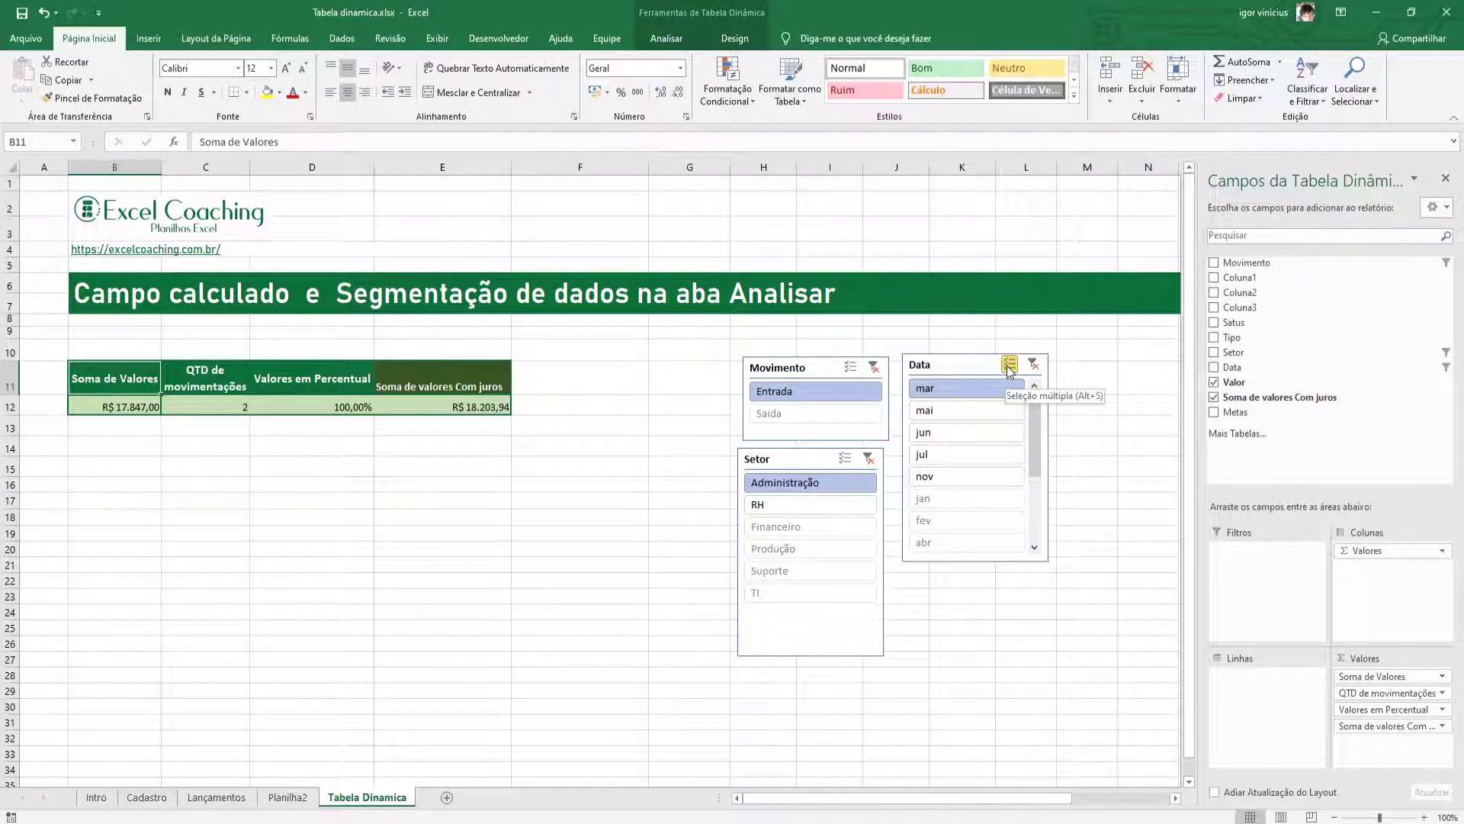
{"action": "left_click", "coordinate": [941, 438]}
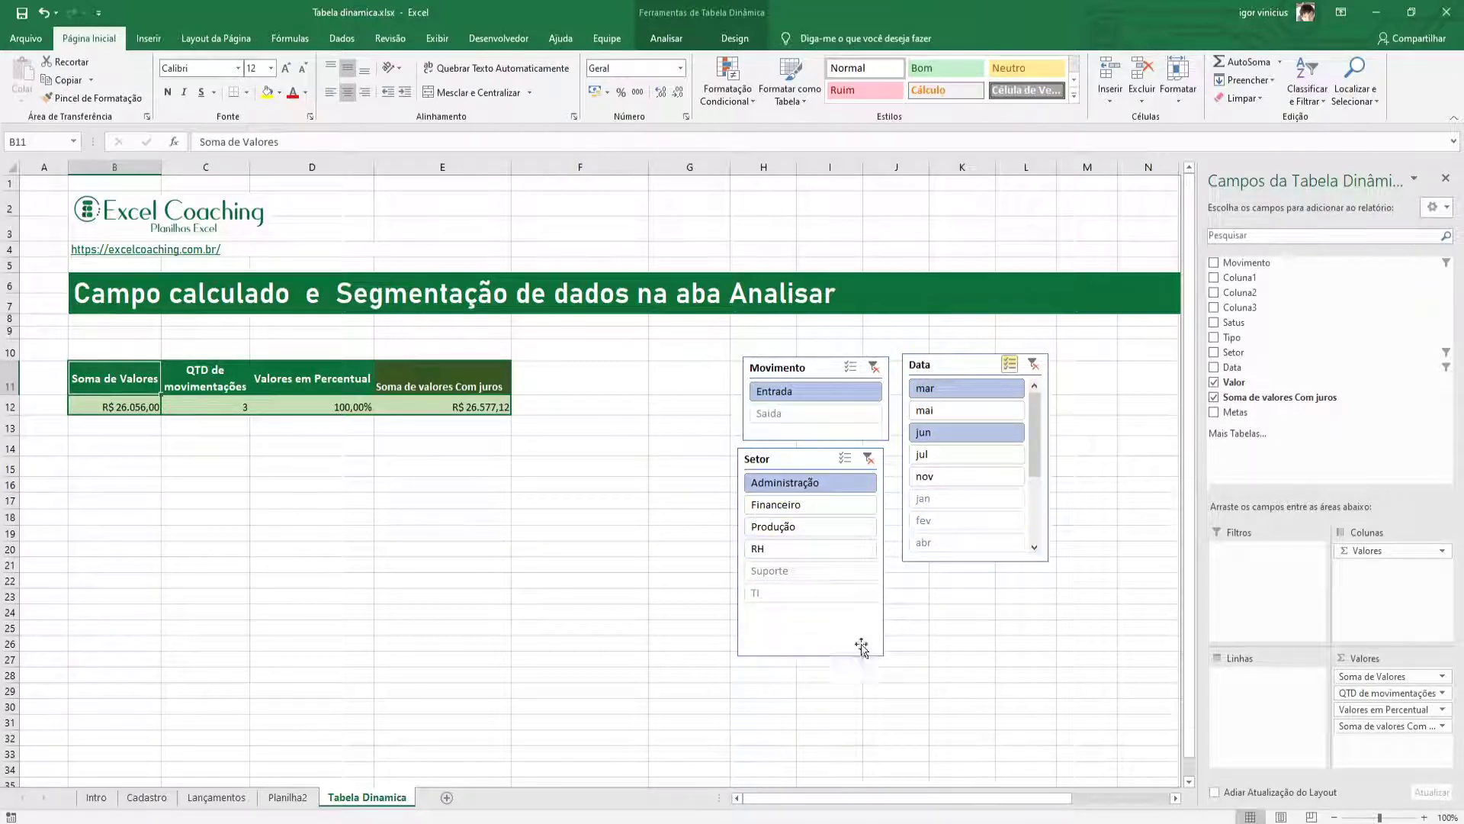
{"action": "left_click", "coordinate": [955, 419]}
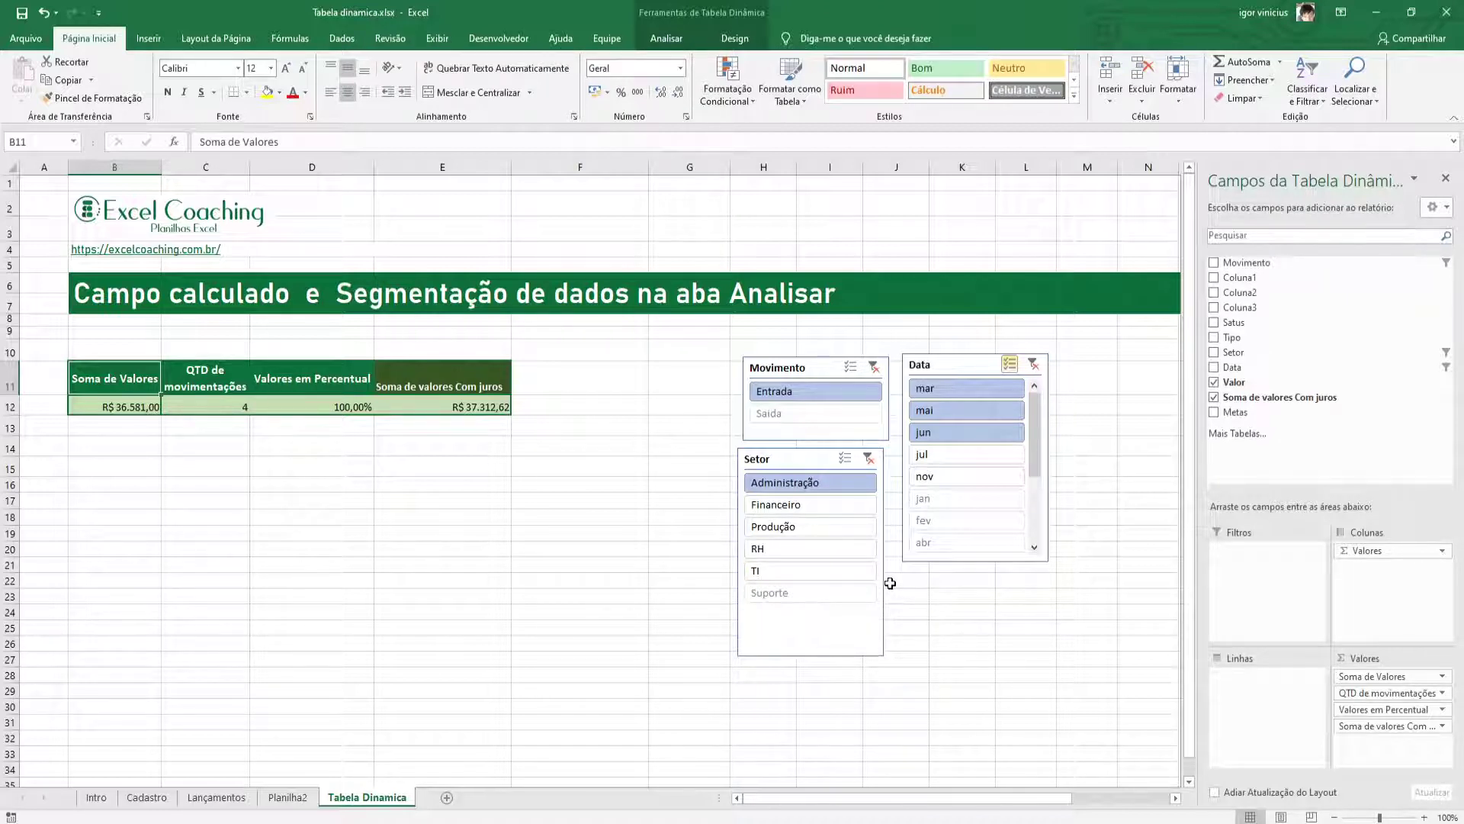
Move the stacked Movimento and Setor slicers closer to the pivot table, and make the Data slicer taller farther to their right
{"action": "left_click_drag", "start_coordinate": [776, 371], "coordinate": [681, 352]}
{"action": "left_click", "coordinate": [777, 461]}
{"action": "left_click_drag", "start_coordinate": [778, 461], "coordinate": [722, 559]}
{"action": "left_click_drag", "start_coordinate": [910, 364], "coordinate": [949, 358]}
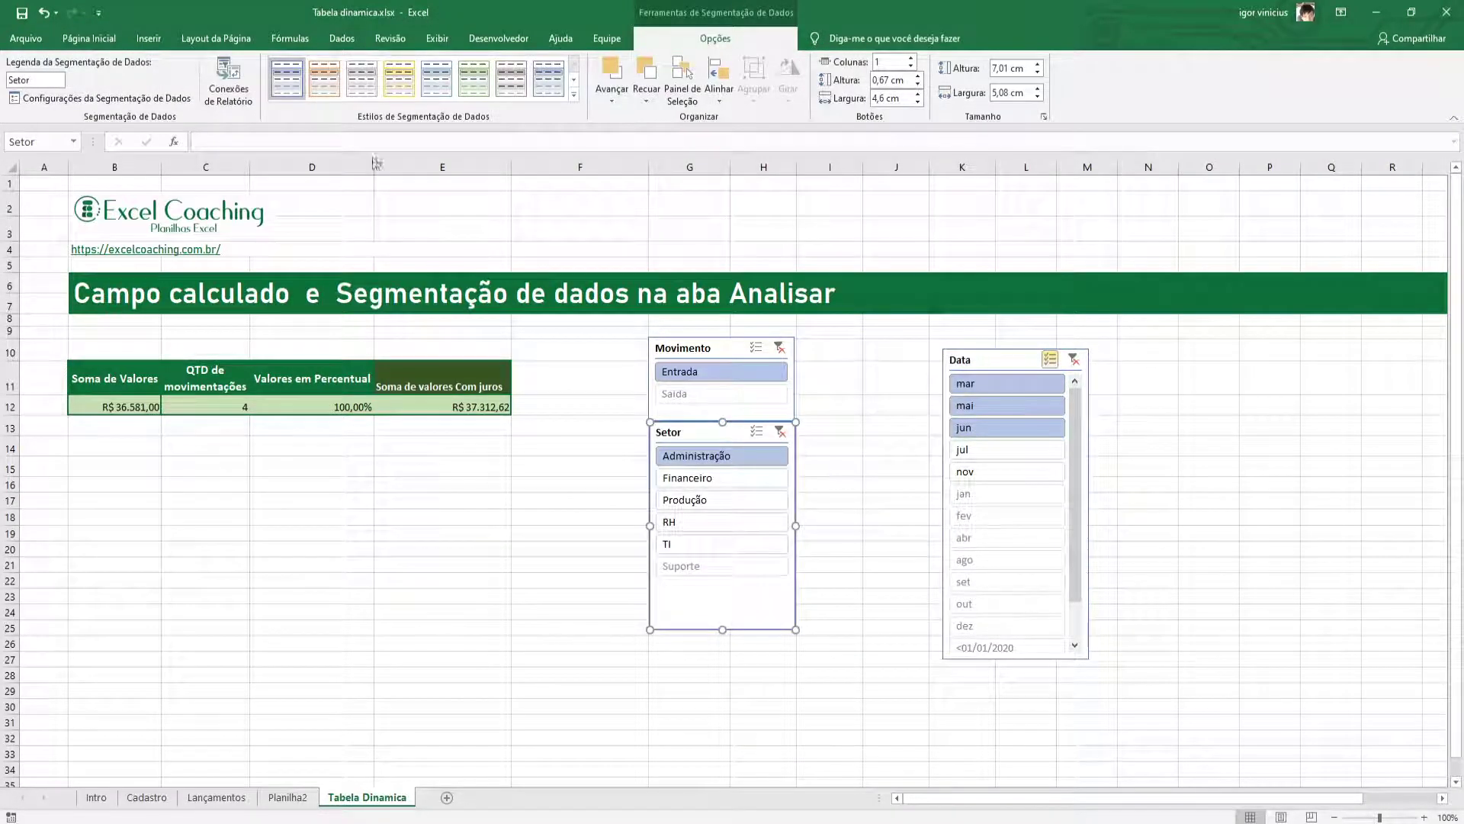
Apply the light green slicer style to the Setor slicer
{"action": "left_click", "coordinate": [463, 93]}
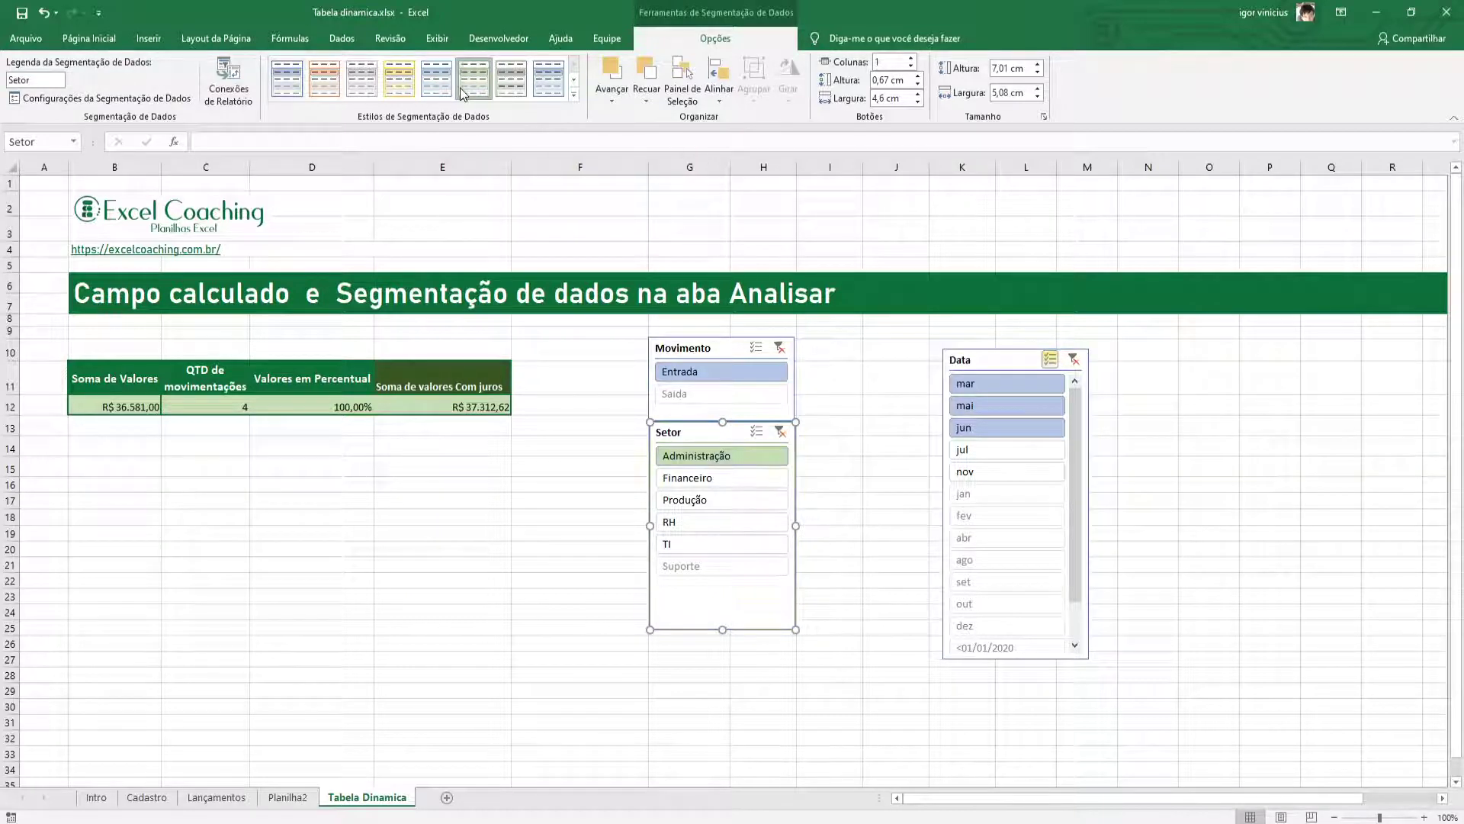
{"action": "left_click", "coordinate": [572, 98]}
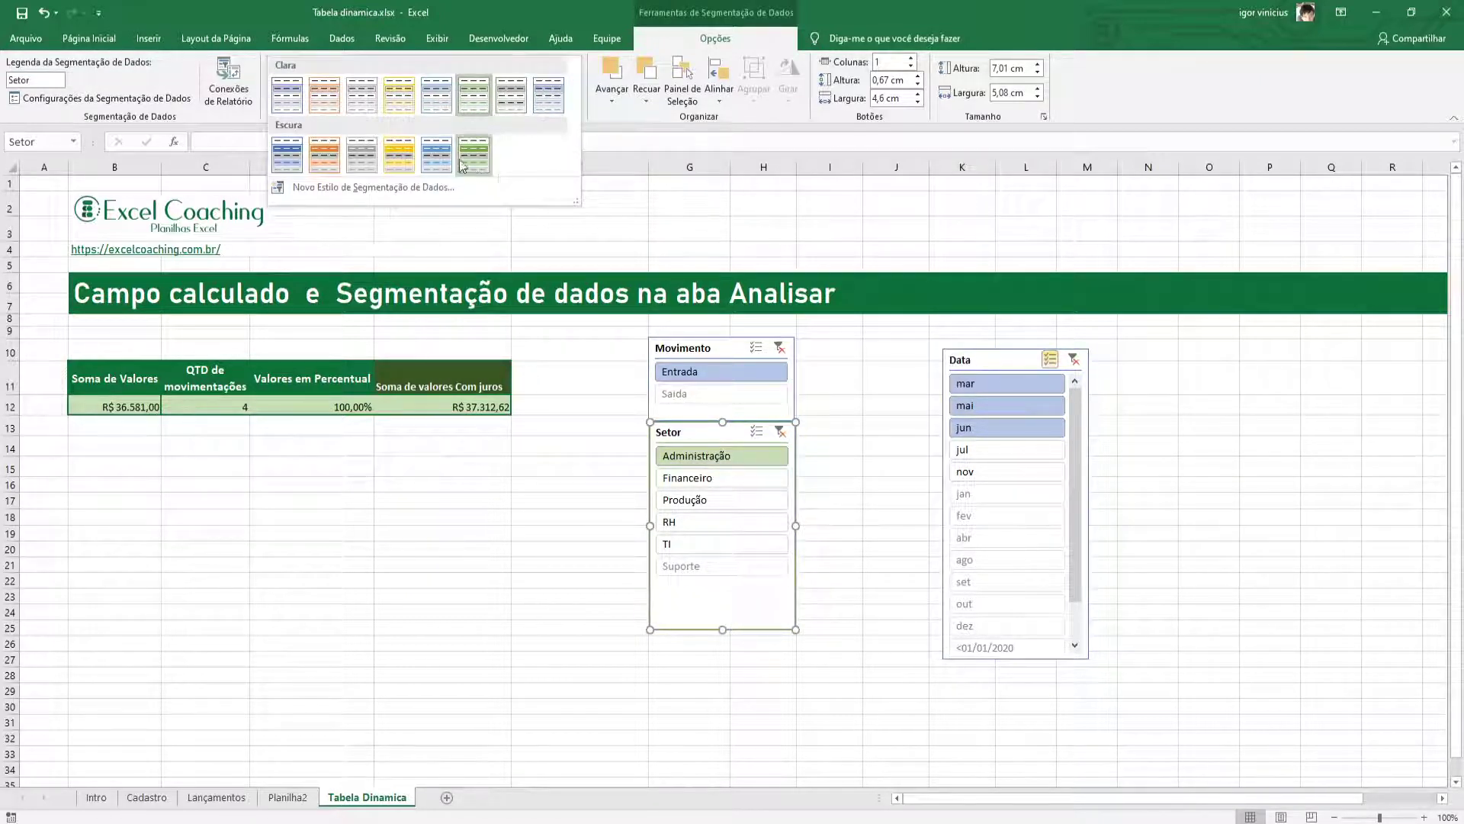
{"action": "left_click", "coordinate": [648, 131]}
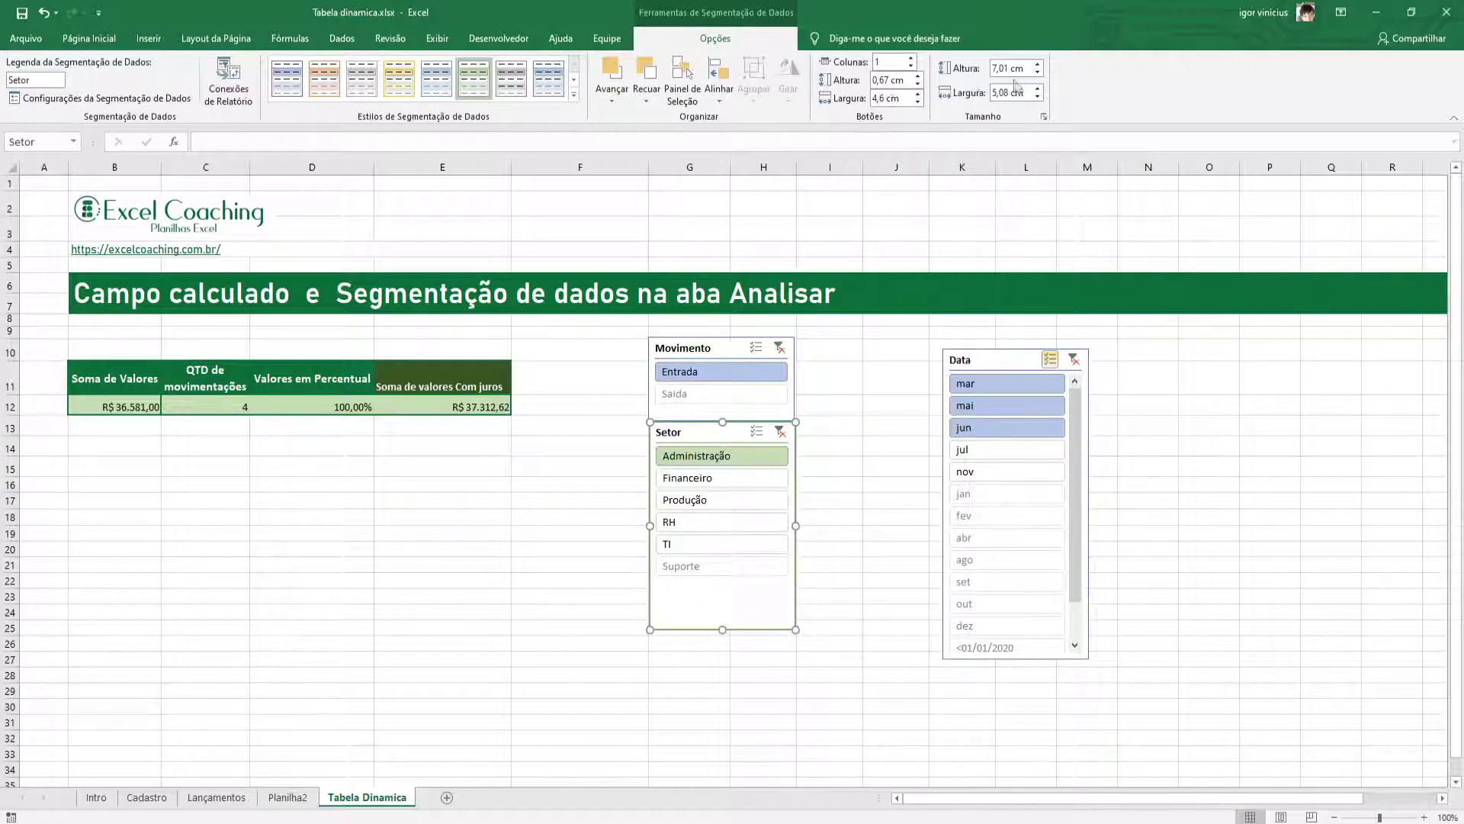
Place the Data slicer directly against the Movimento and Setor slicers and shorten it to about 9.79 cm high
{"action": "left_click_drag", "start_coordinate": [977, 360], "coordinate": [829, 352]}
{"action": "left_click_drag", "start_coordinate": [870, 627], "coordinate": [870, 628]}
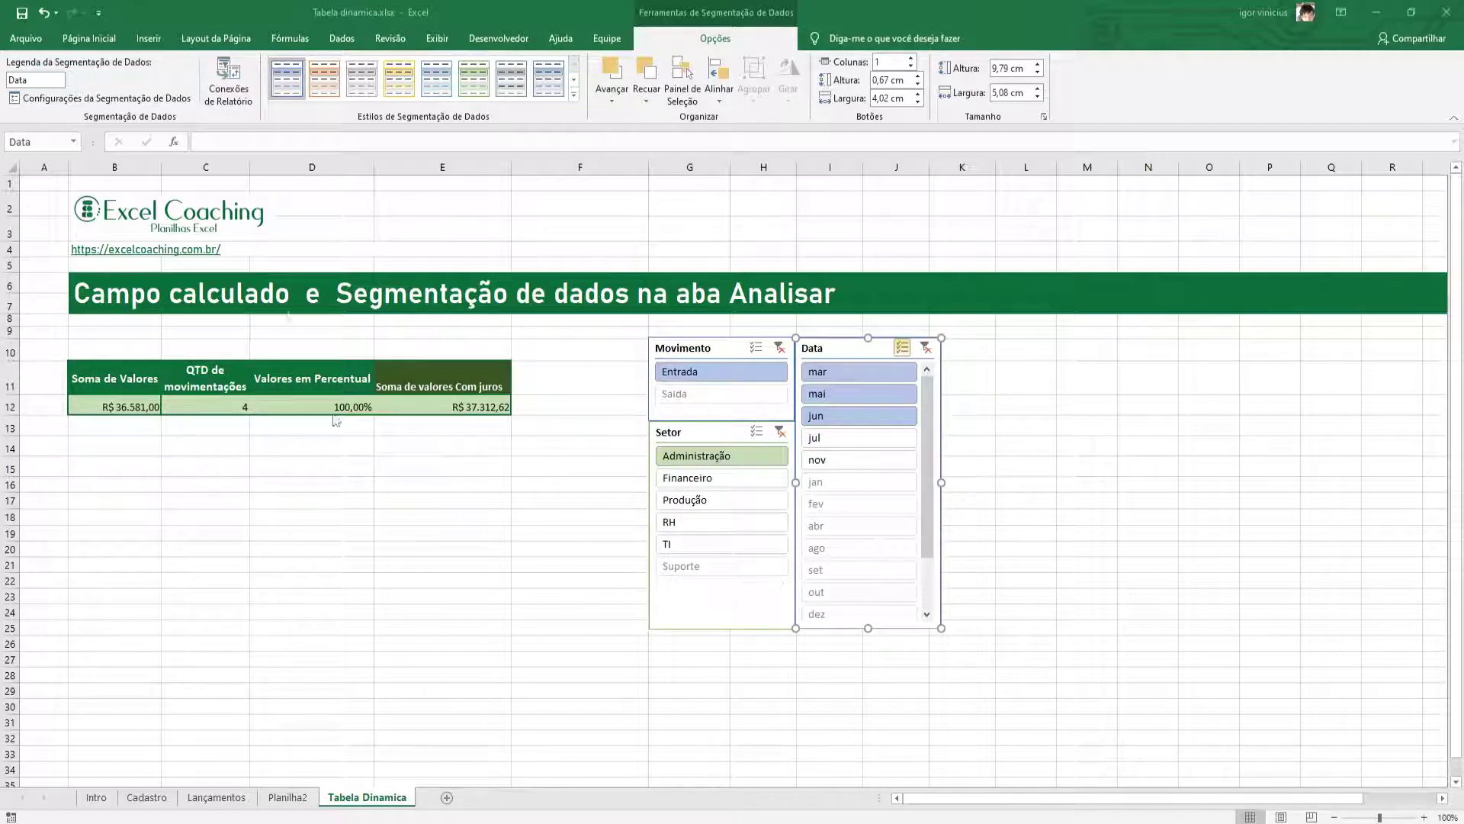
Check which pivot tables the Data slicer is connected to, keeping its report connections as they are
{"action": "left_click", "coordinate": [228, 88]}
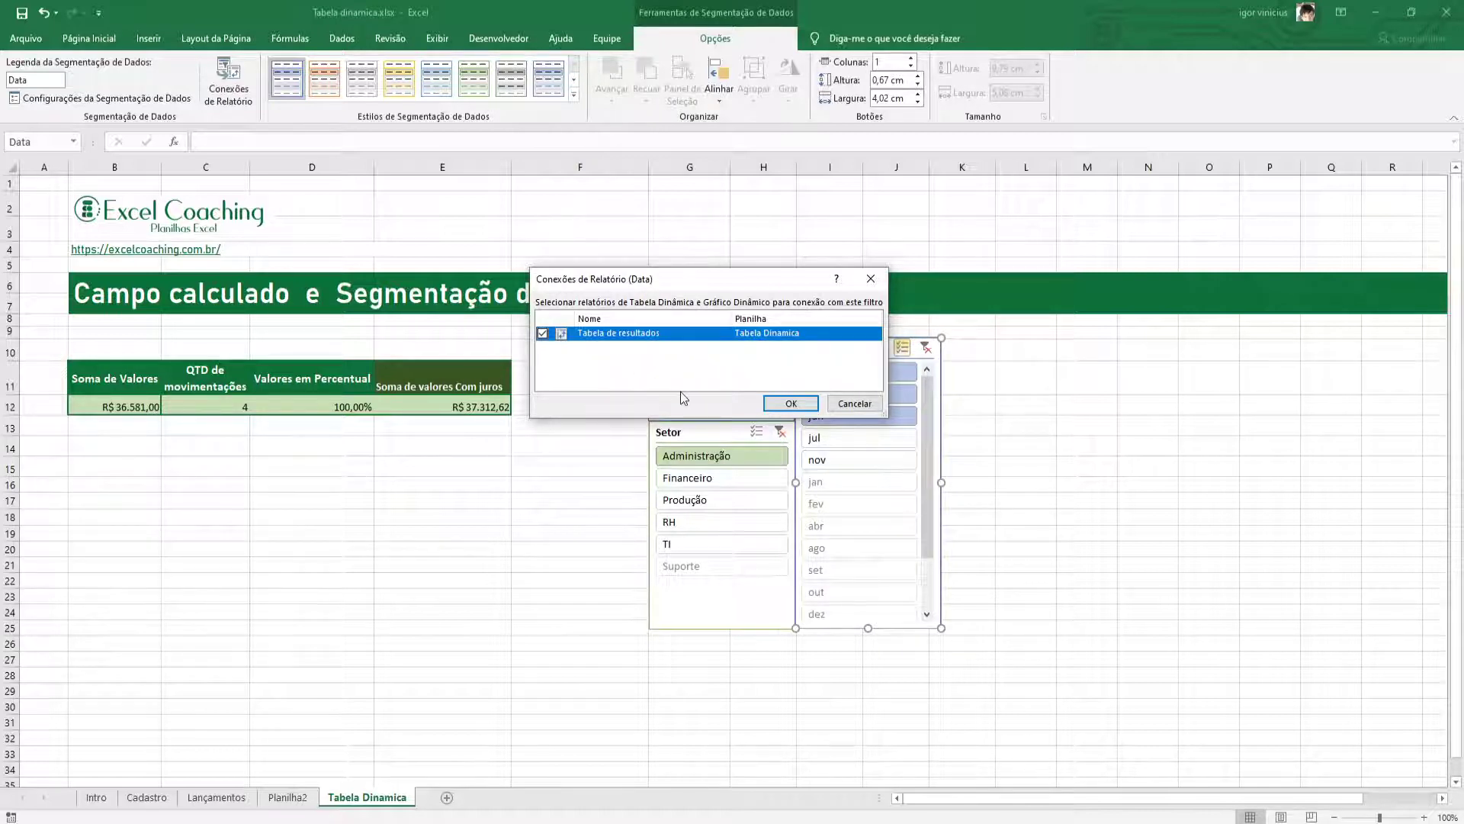
{"action": "left_click", "coordinate": [789, 402]}
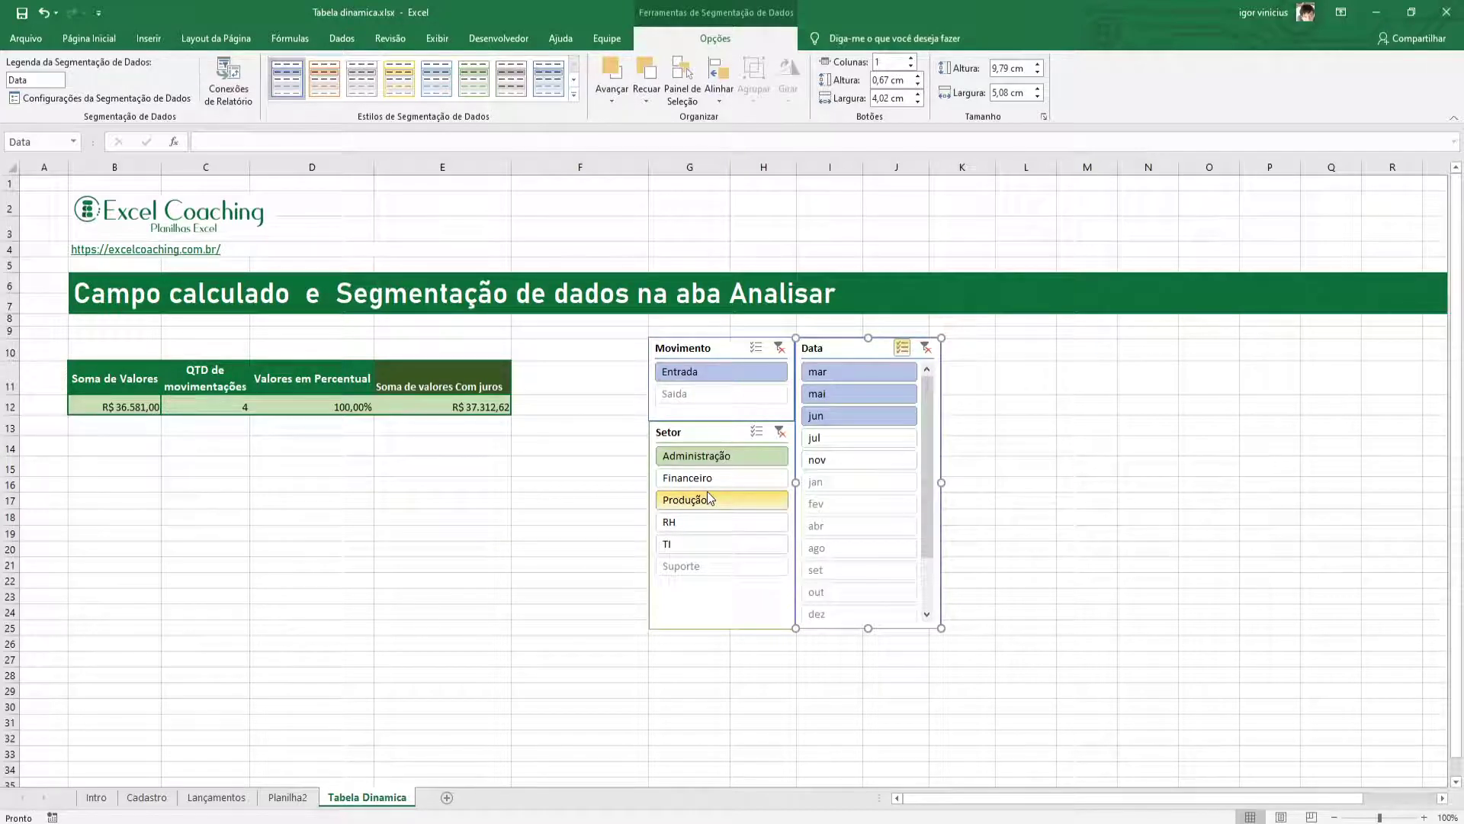
Insert a timeline for the Data field of the results pivot table
{"action": "left_click", "coordinate": [114, 378]}
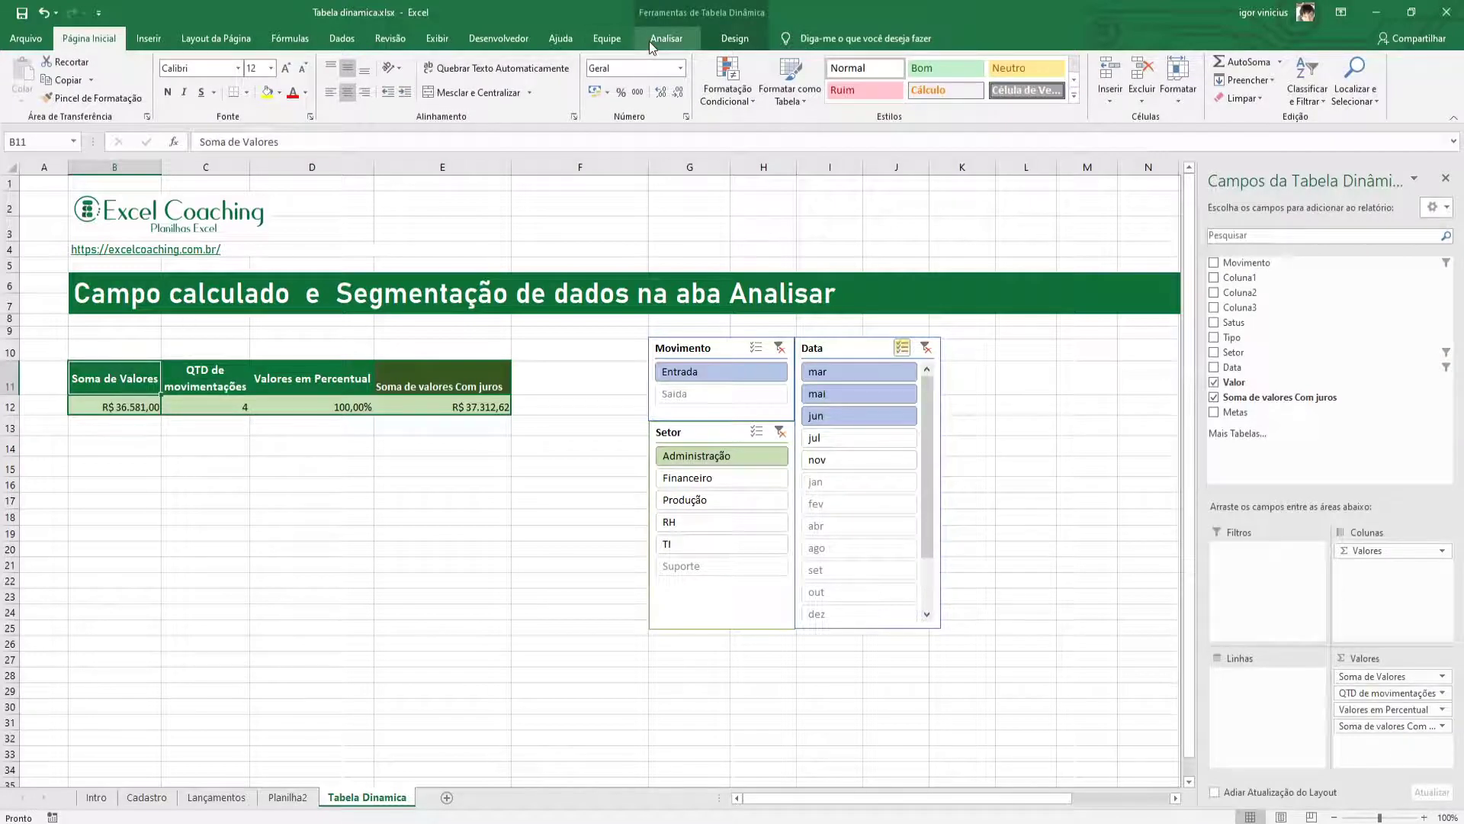
{"action": "left_click", "coordinate": [664, 42]}
{"action": "left_click", "coordinate": [660, 109]}
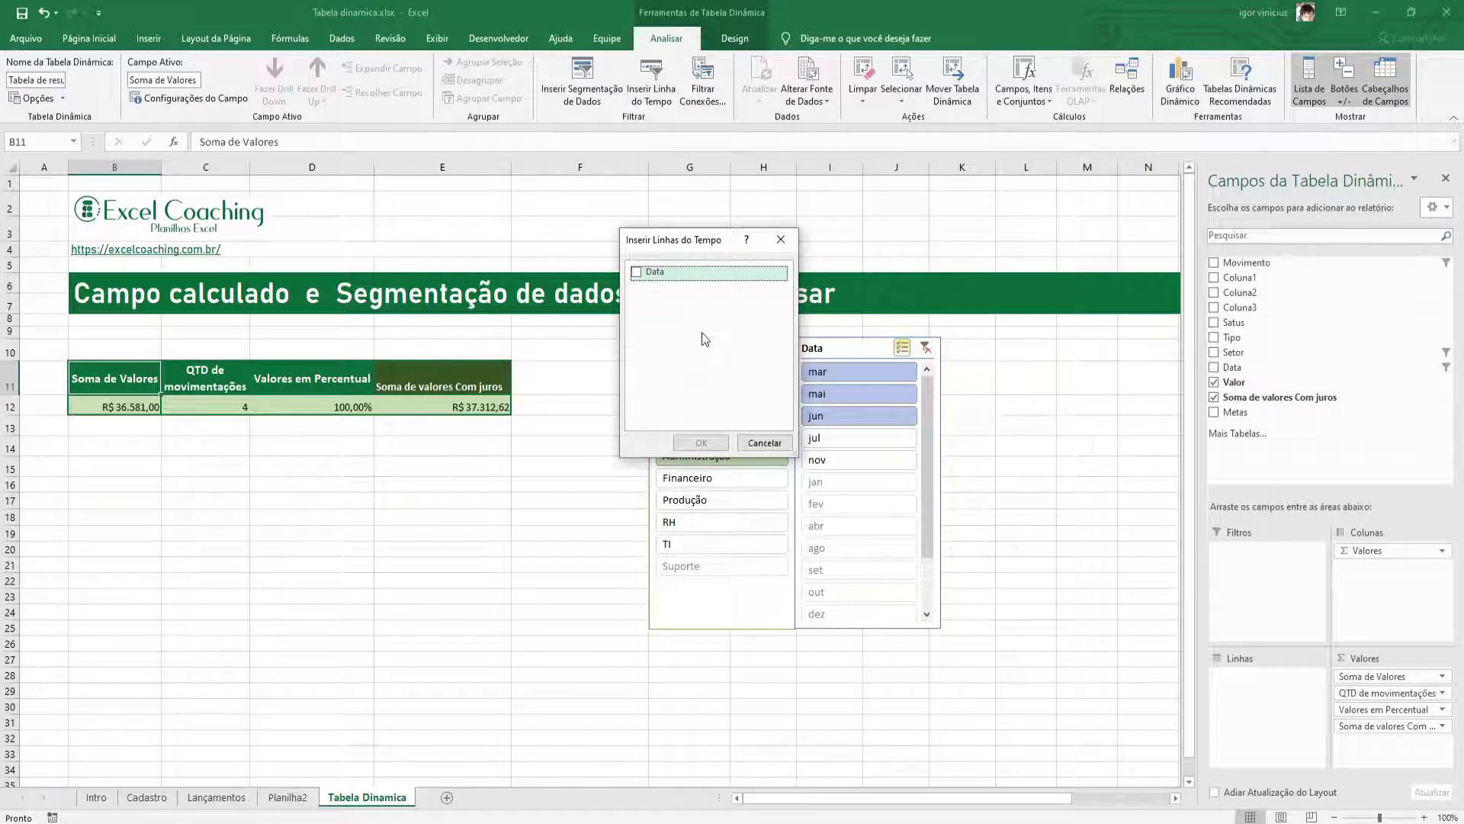
{"action": "left_click", "coordinate": [637, 273]}
{"action": "left_click", "coordinate": [690, 442]}
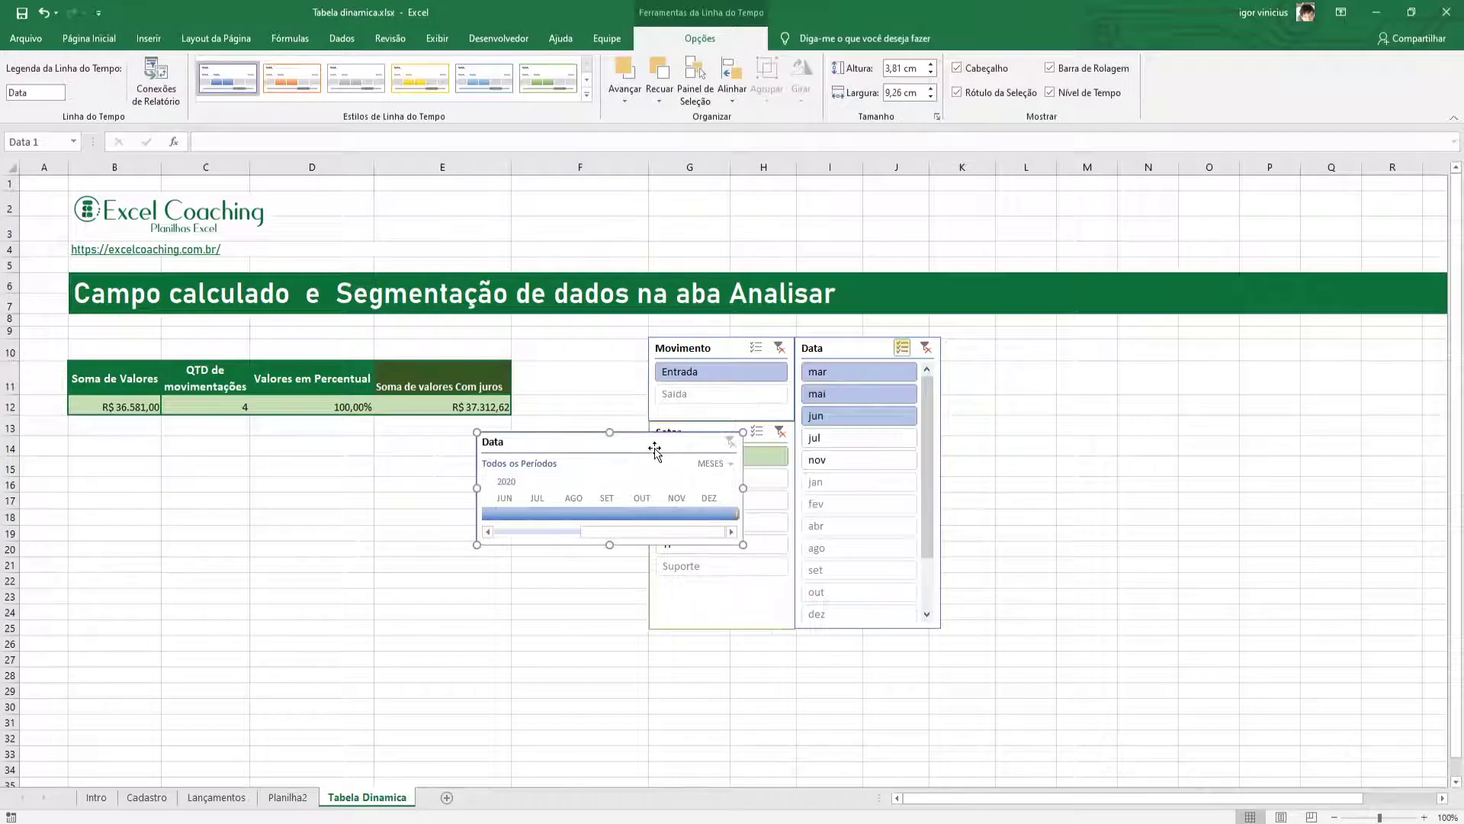
Place the Data timeline beside the Data slicer and enlarge it to about 6.69 cm high and 13.86 cm wide
{"action": "left_click_drag", "start_coordinate": [655, 451], "coordinate": [1117, 356]}
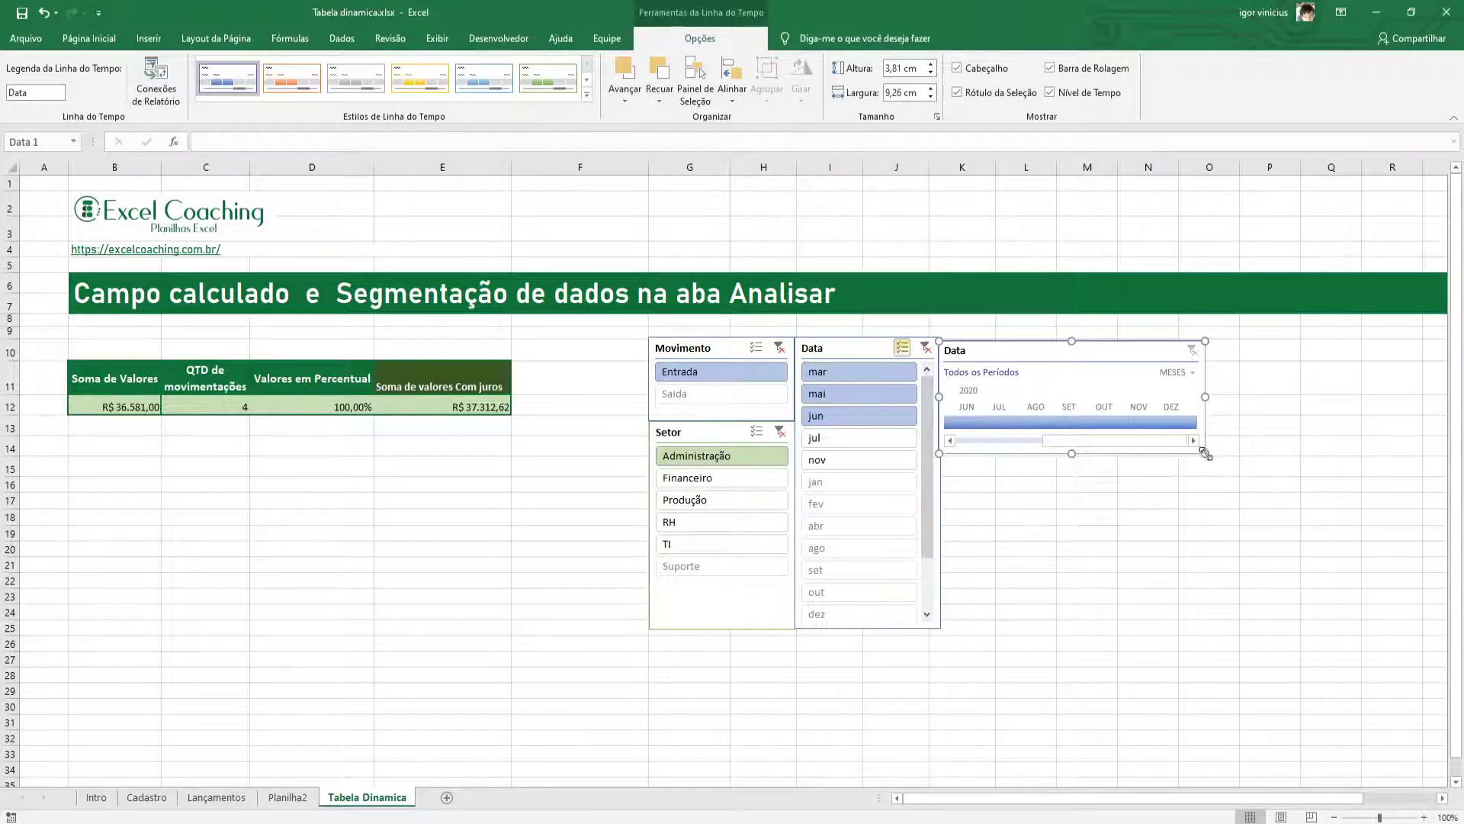
{"action": "left_click_drag", "start_coordinate": [1205, 453], "coordinate": [1338, 539]}
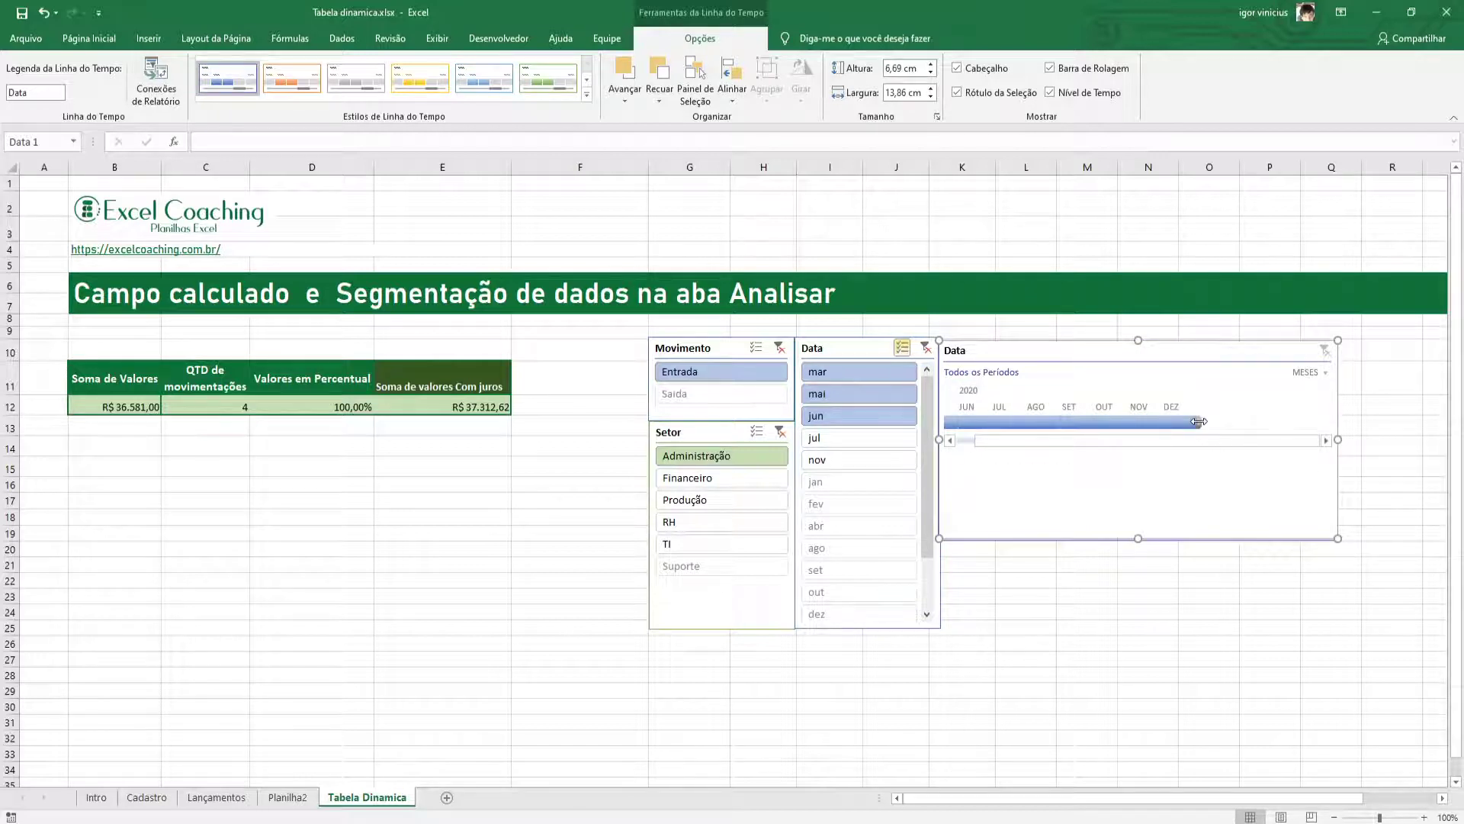
Adjust the timeline's start and end months, trying April to September 2020 and settling on April to June 2020
{"action": "left_click_drag", "start_coordinate": [1185, 442], "coordinate": [1118, 441]}
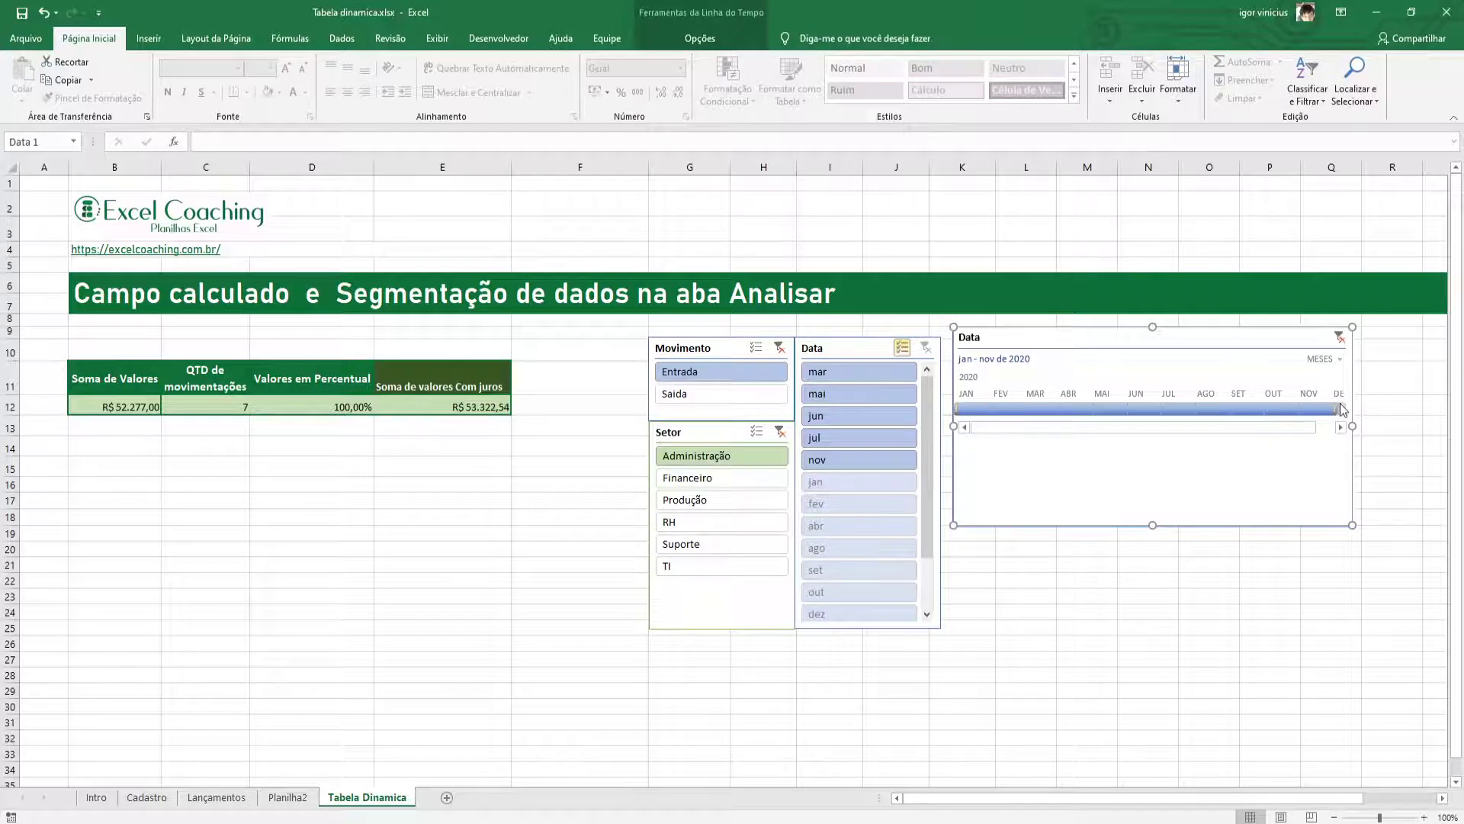
{"action": "left_click_drag", "start_coordinate": [1338, 409], "coordinate": [1165, 411]}
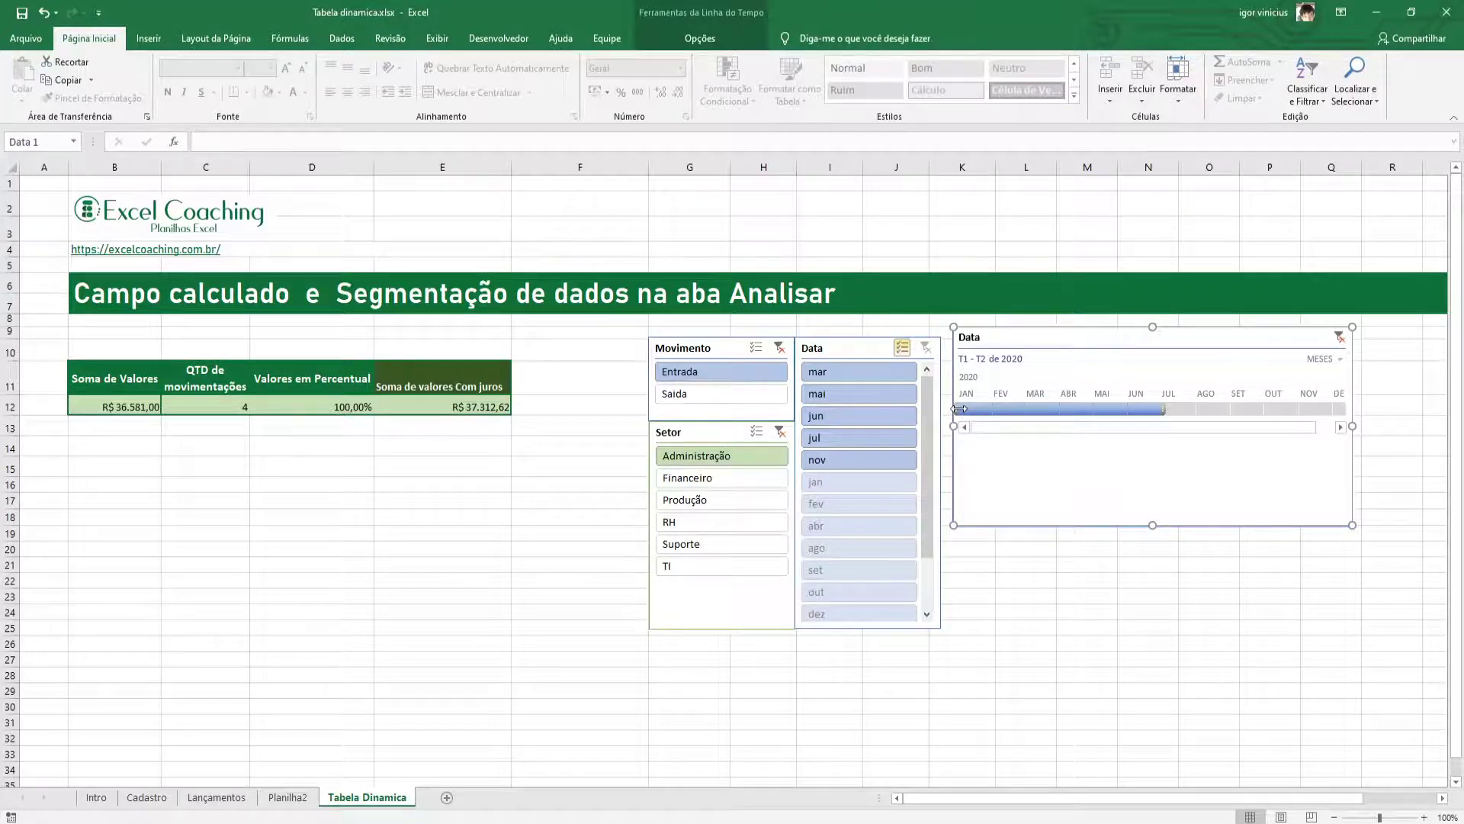
{"action": "left_click_drag", "start_coordinate": [960, 409], "coordinate": [1058, 409]}
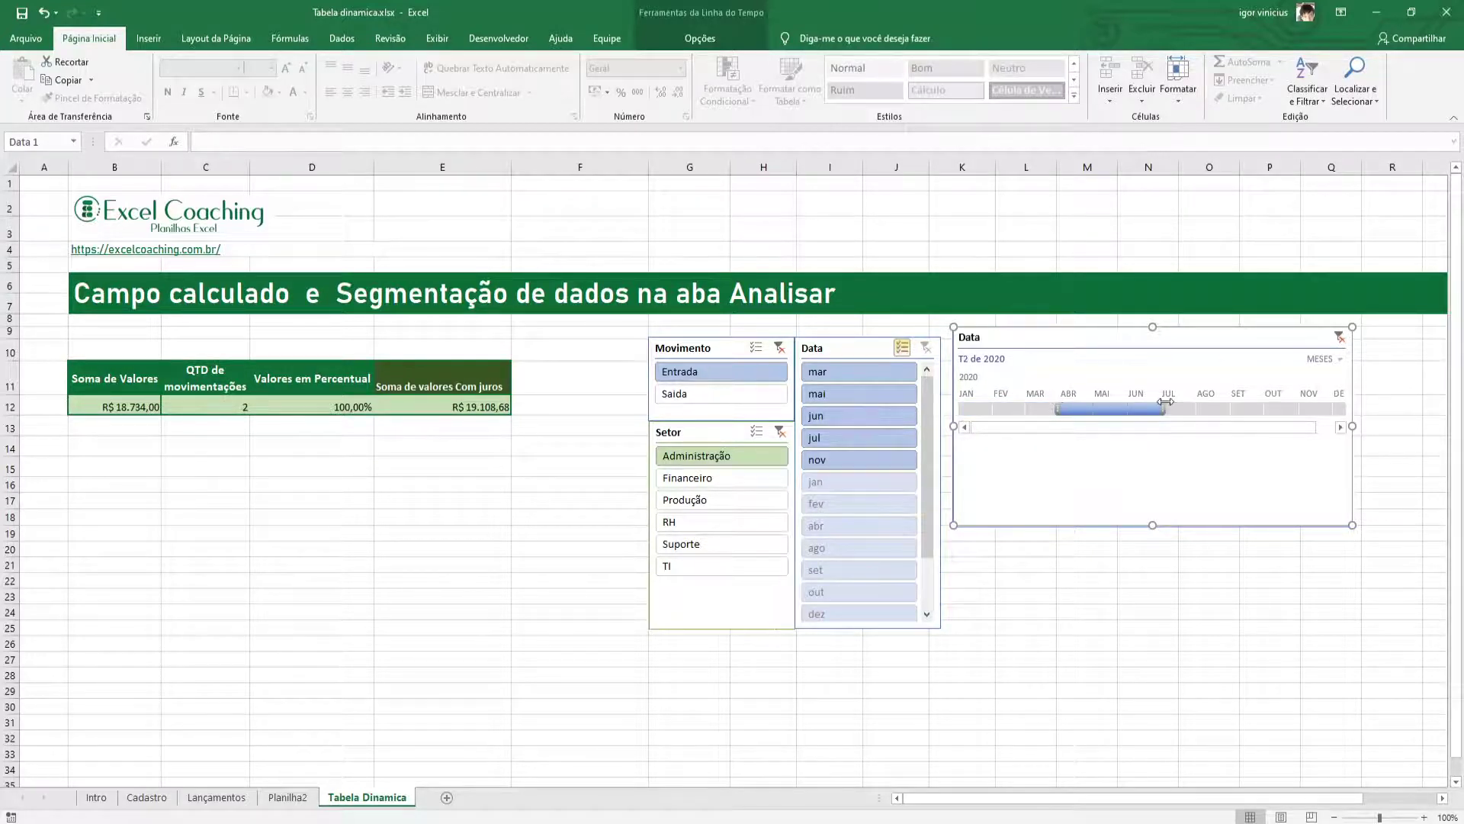
{"action": "left_click_drag", "start_coordinate": [1165, 402], "coordinate": [1264, 405]}
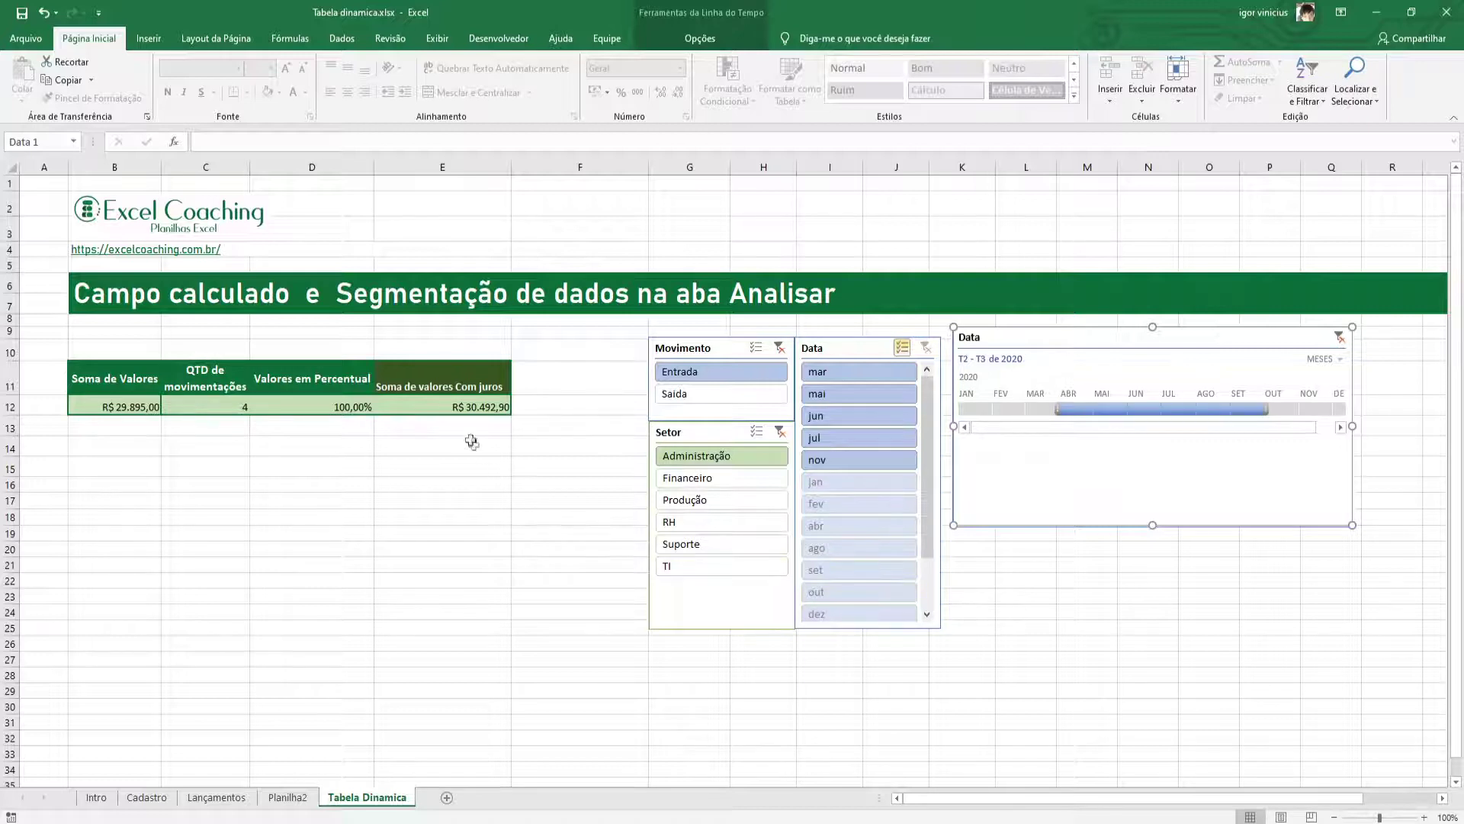
{"action": "left_click_drag", "start_coordinate": [1268, 409], "coordinate": [1150, 402]}
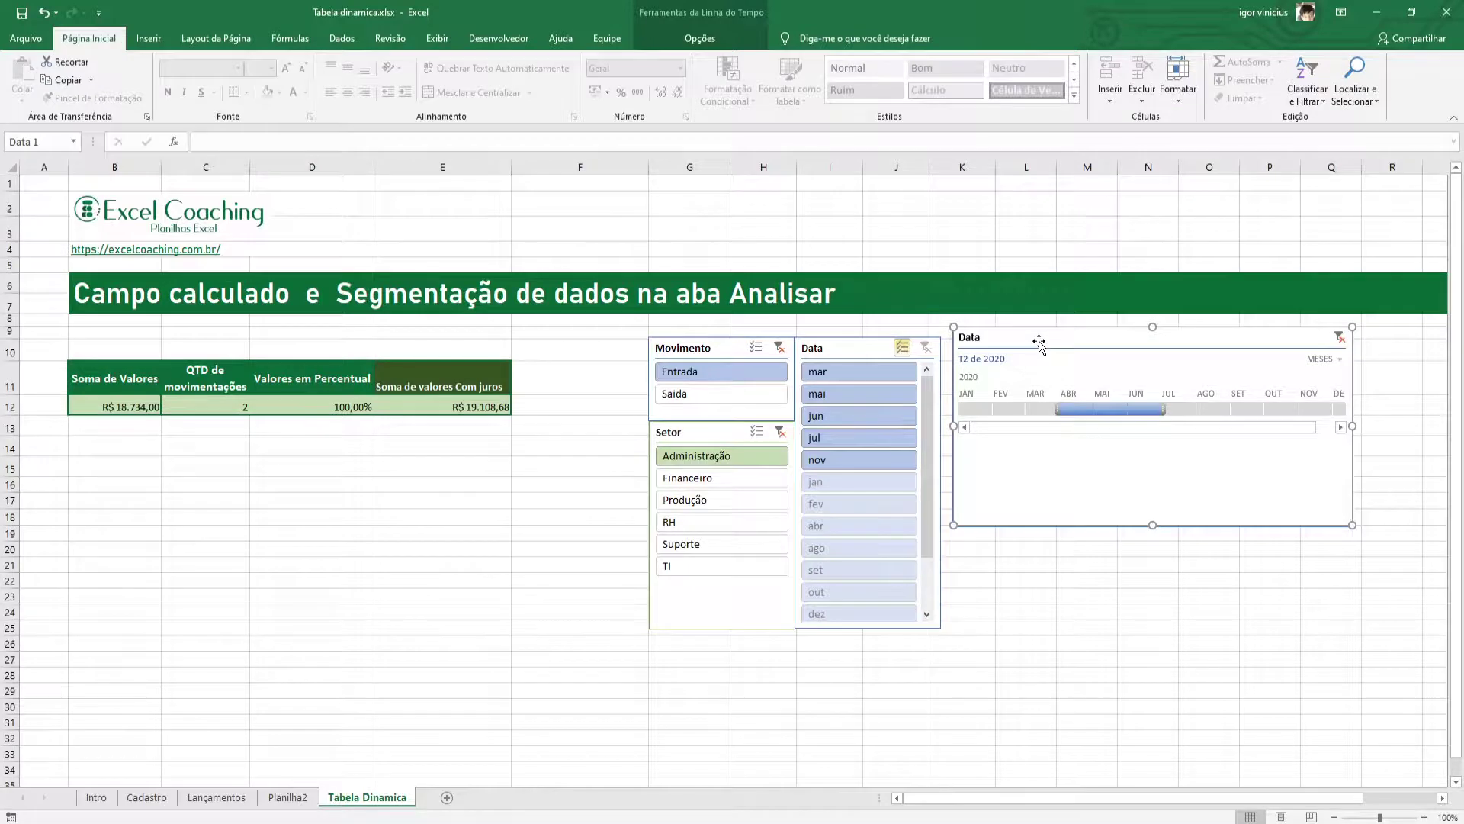
Review the results pivot table's filter connections in a widened dialog, switching the Data 1 timeline connection off and back on
{"action": "key", "text": "Escape"}
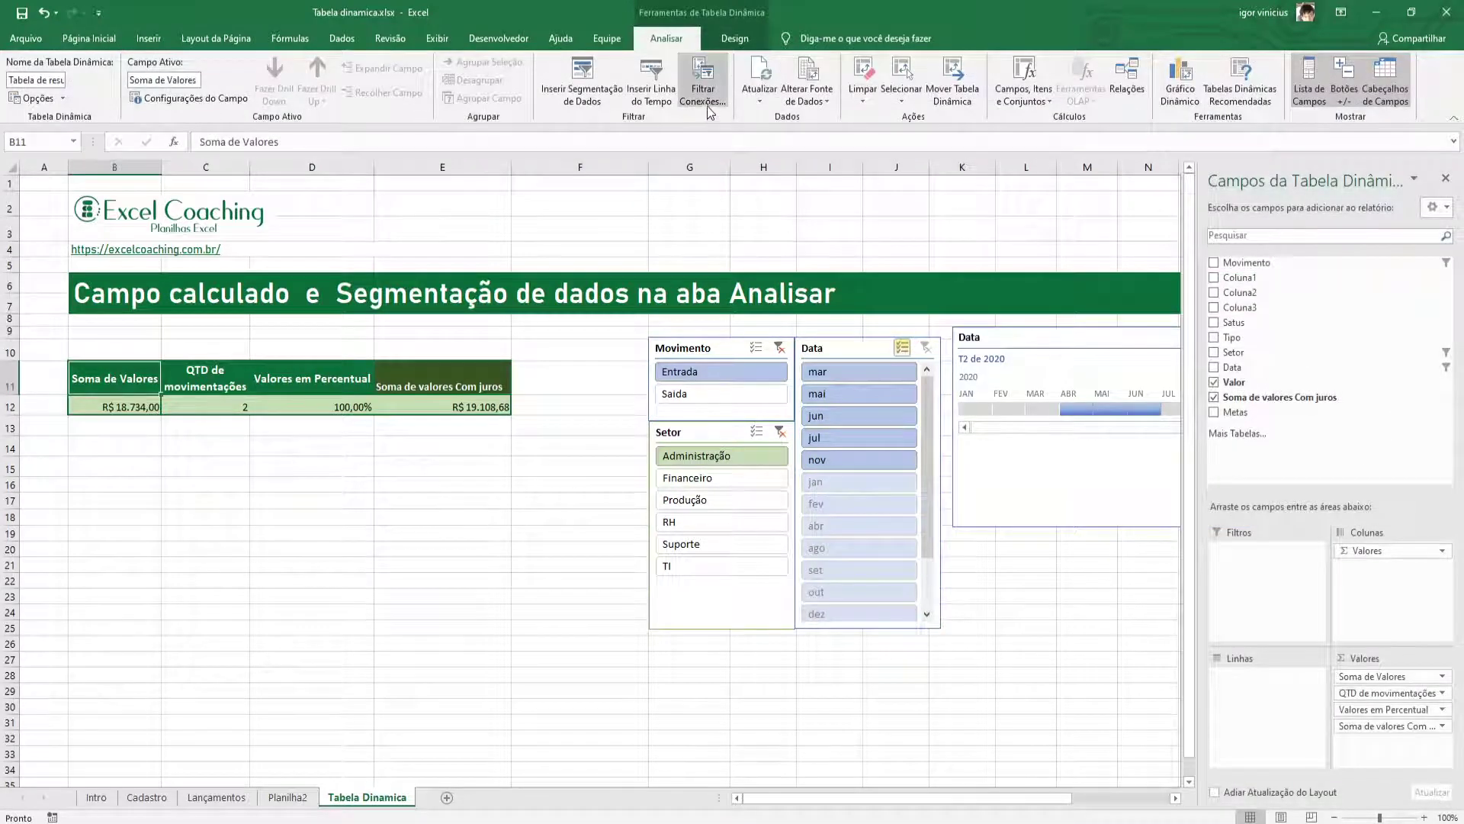
{"action": "left_click", "coordinate": [706, 102]}
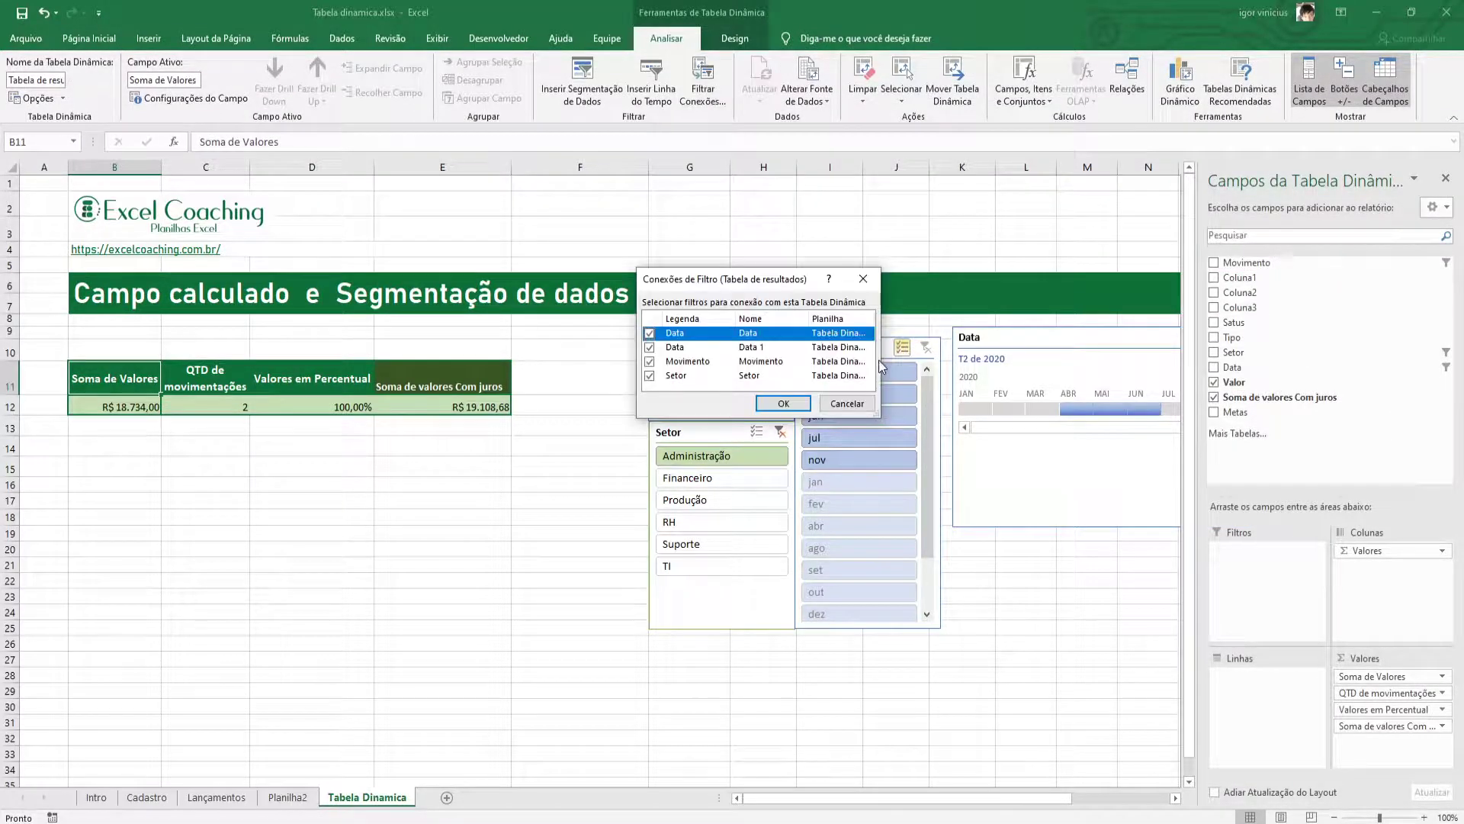
{"action": "left_click_drag", "start_coordinate": [880, 366], "coordinate": [1010, 357]}
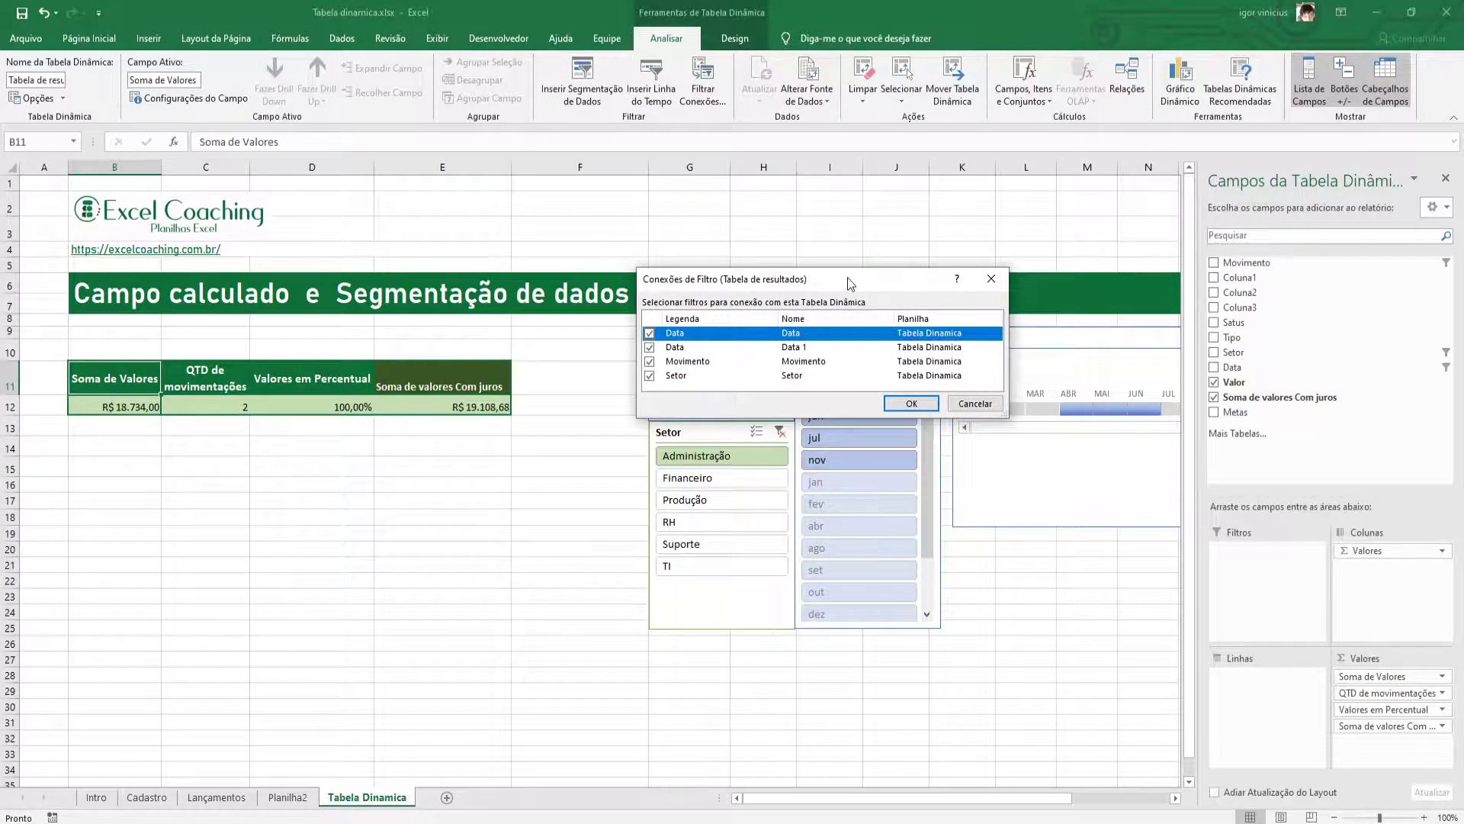
{"action": "left_click", "coordinate": [652, 350]}
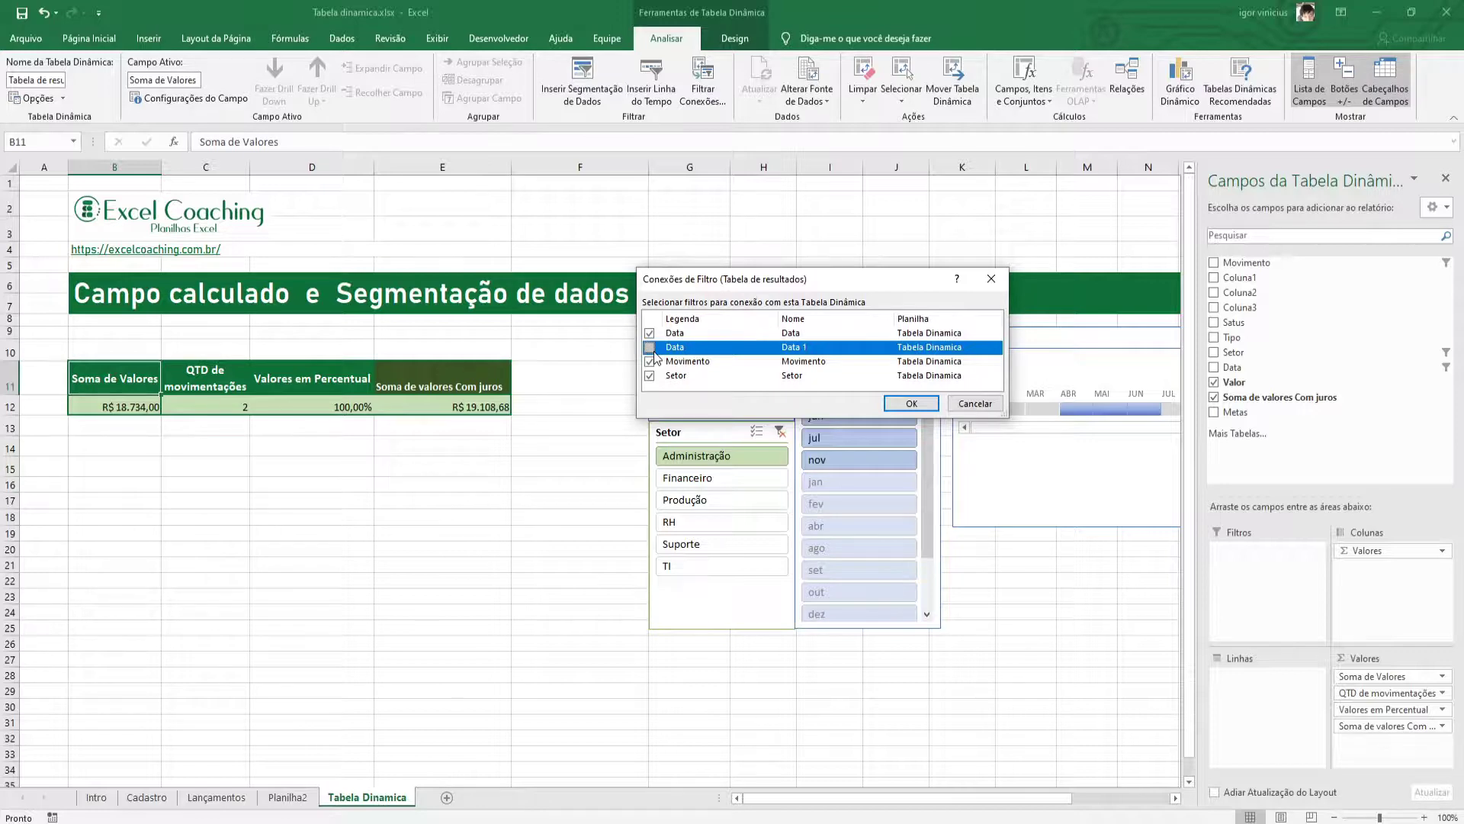
{"action": "left_click", "coordinate": [649, 348]}
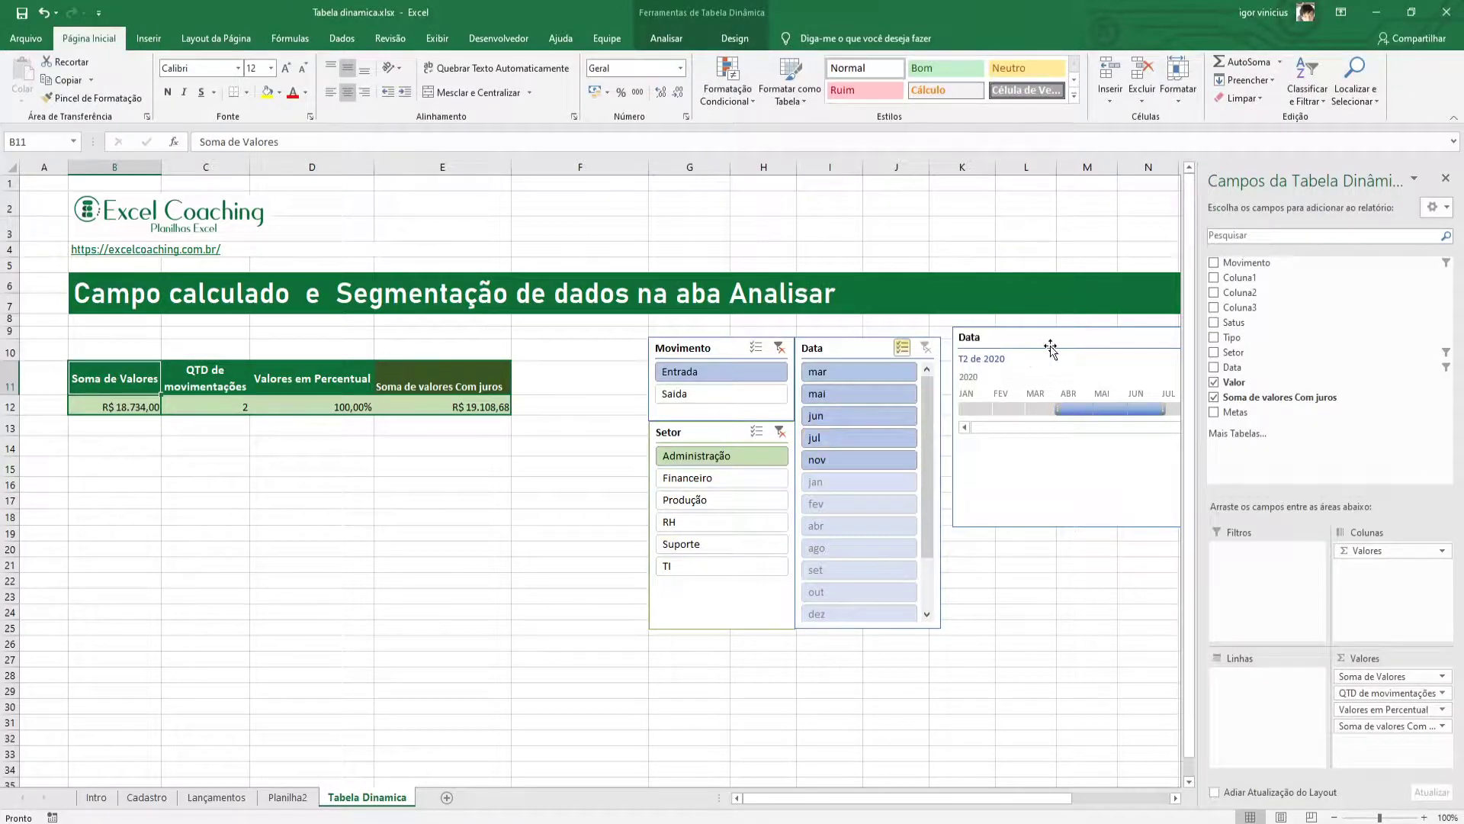
Align the timeline directly against the Data slicer's upper edge and shorten it to end just below its month scroll bar
{"action": "left_click_drag", "start_coordinate": [1050, 347], "coordinate": [1039, 359]}
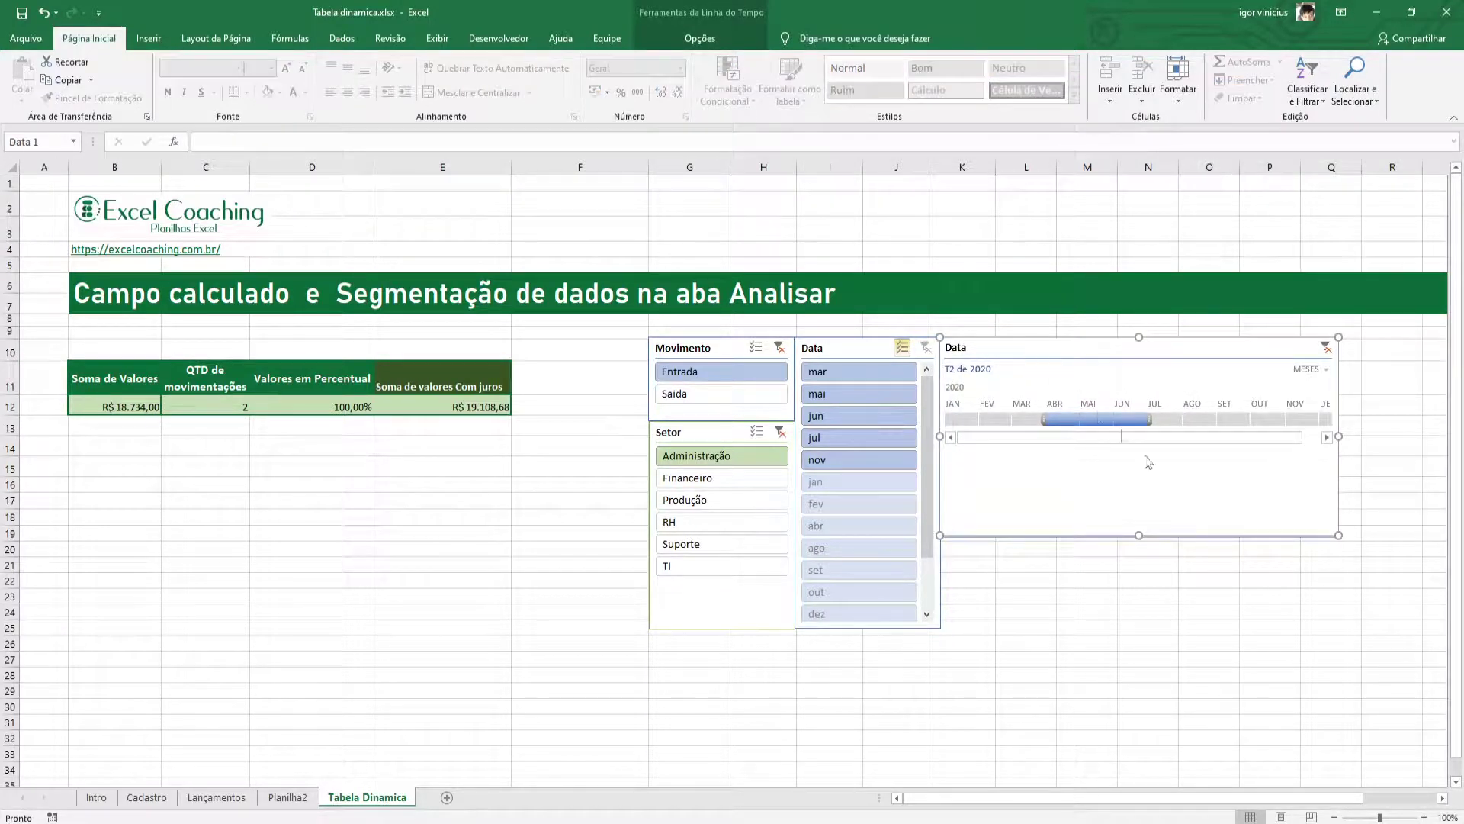
{"action": "left_click_drag", "start_coordinate": [1138, 535], "coordinate": [1138, 449]}
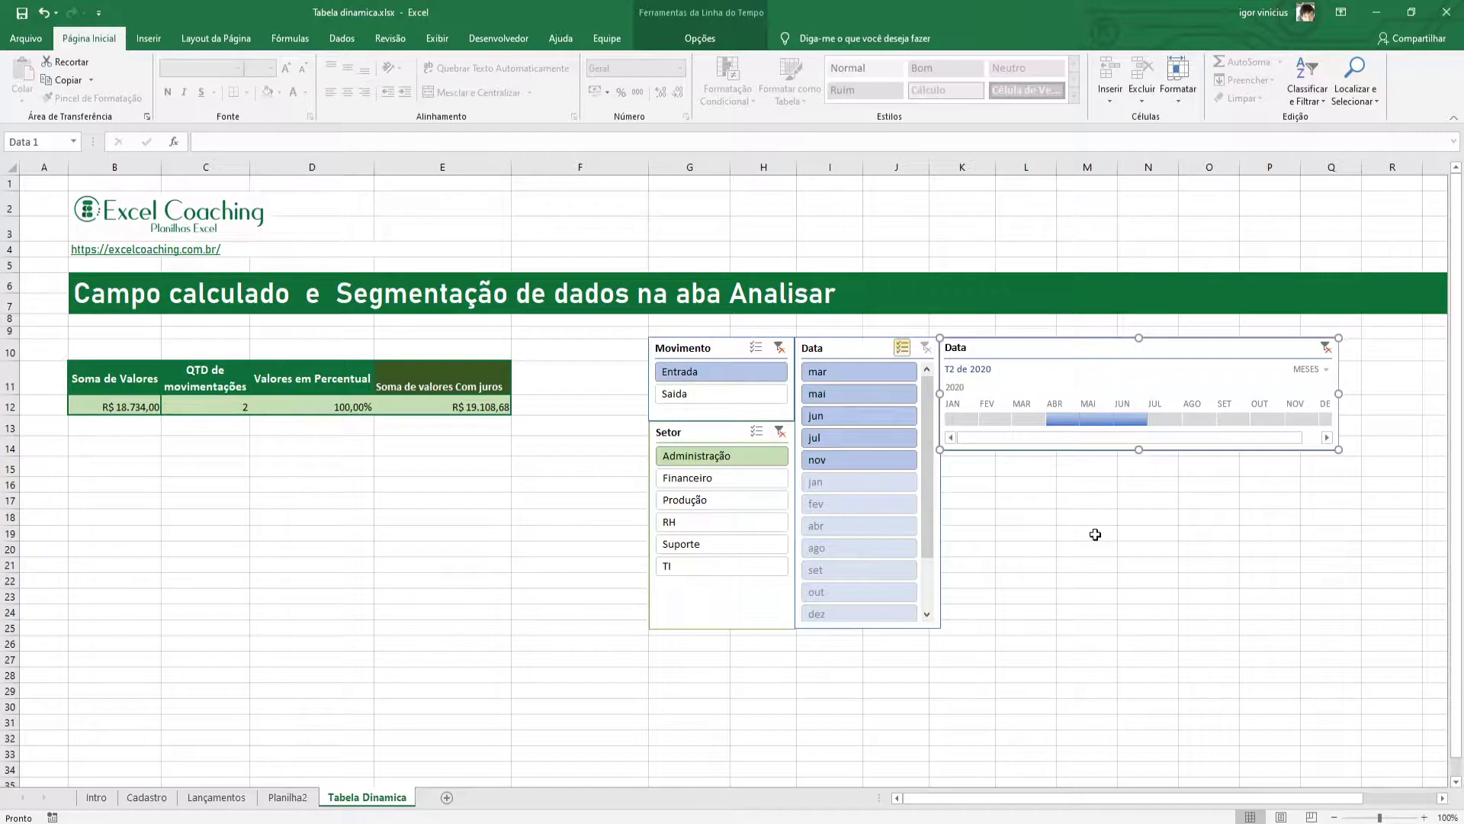